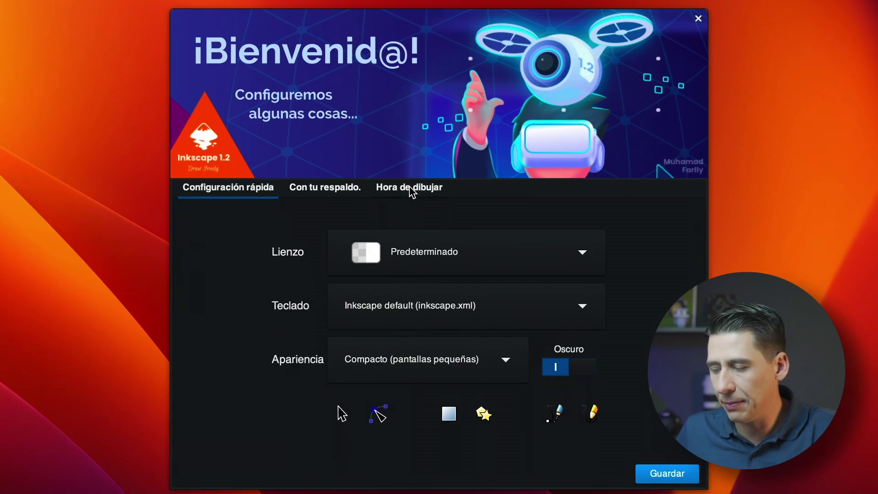
- Create a new document from the Escritorio 1080p screen template and hide the docked dialogs
click(410, 189)
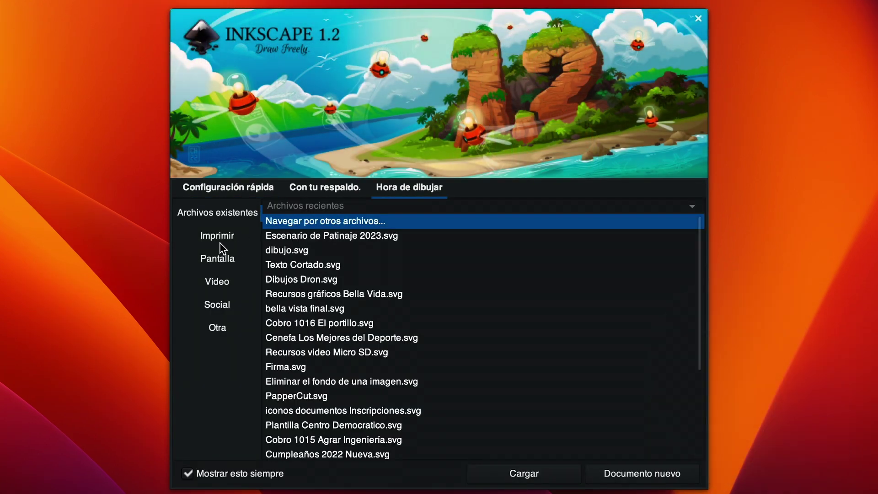
click(222, 258)
click(328, 249)
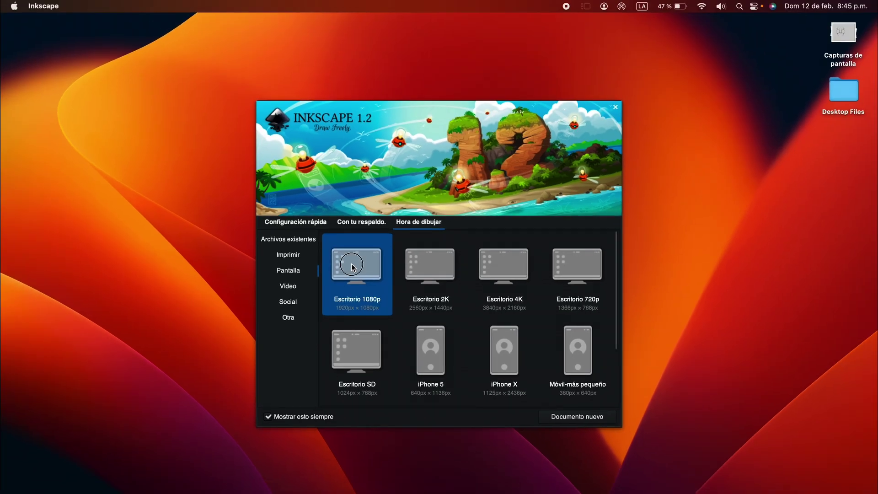
double_click(351, 263)
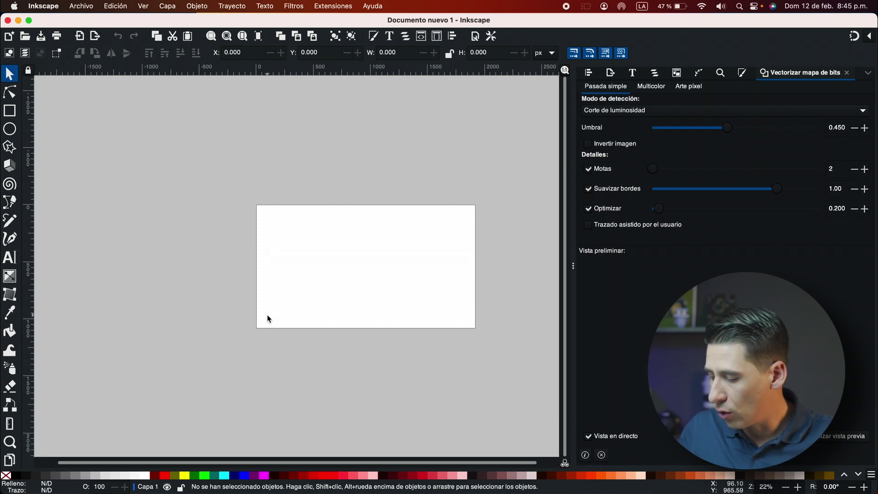
key(F12)
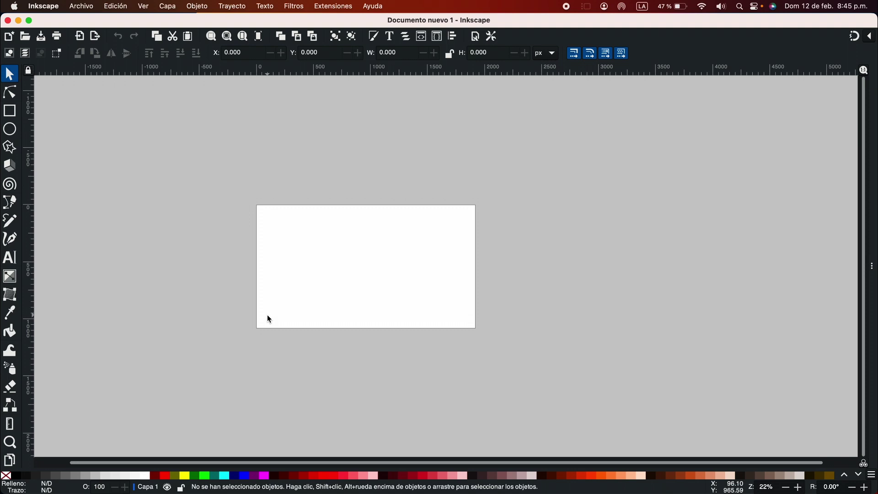
key(5)
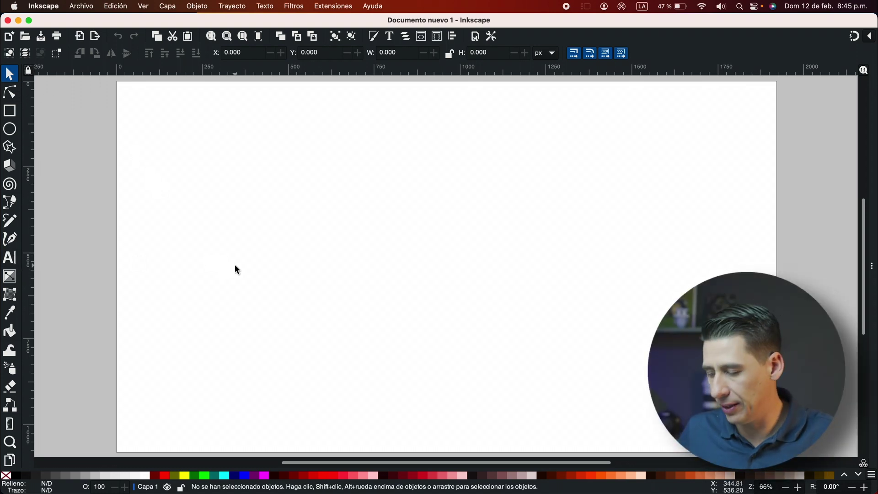
- Add the text "TEXTO CORTADO" near the middle of the page and select it as an object
key(t)
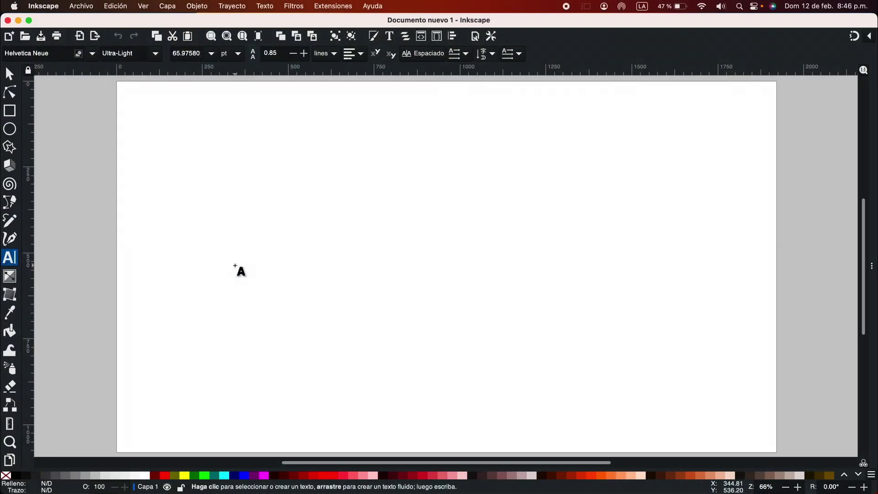
click(250, 267)
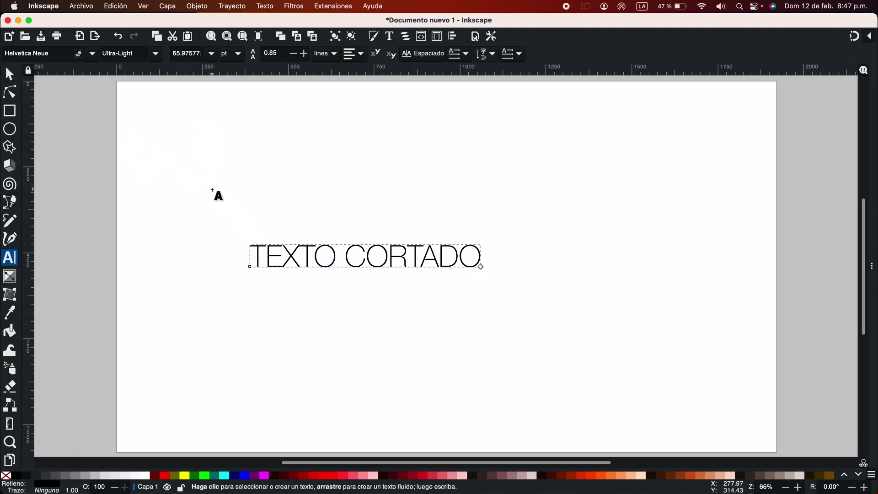
key(F1)
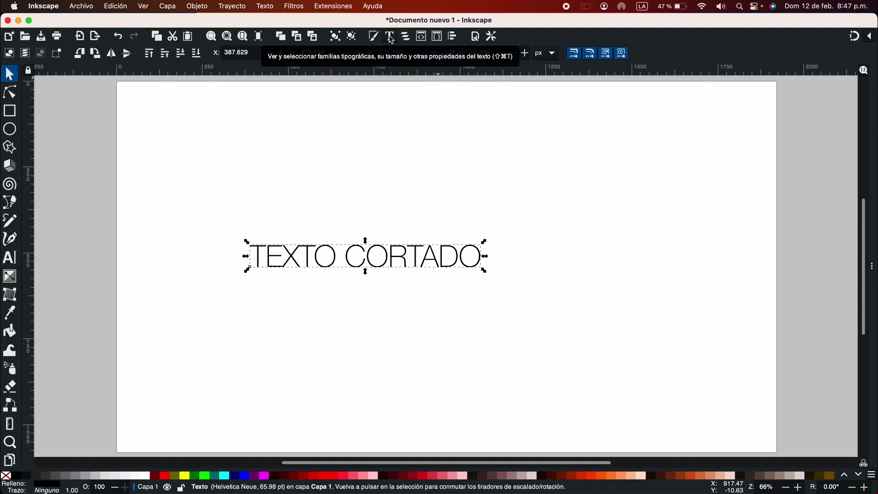
- Apply the Heavy Condensed style of Helvetica Neue to the text
key(super+shift+t)
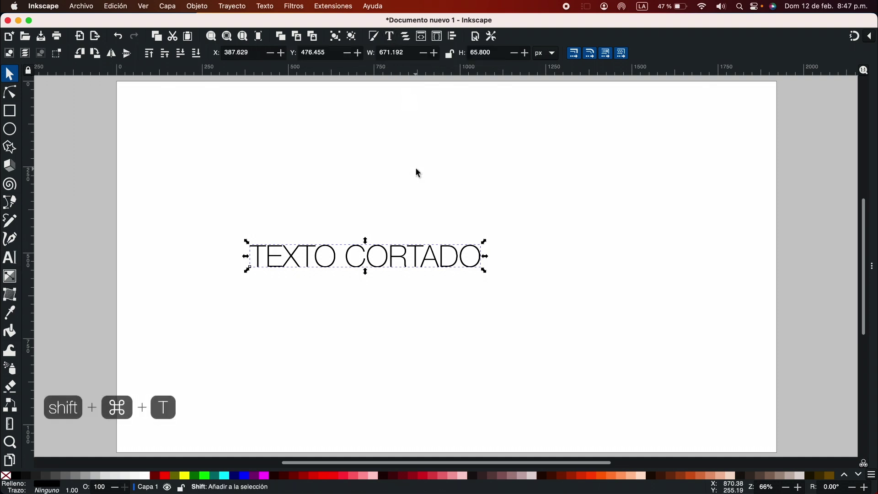
key(ctrl+shift+t)
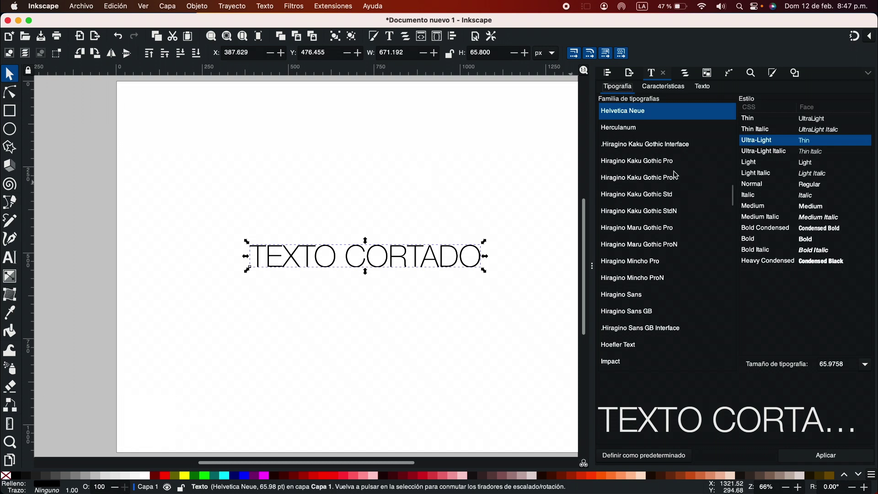
click(772, 261)
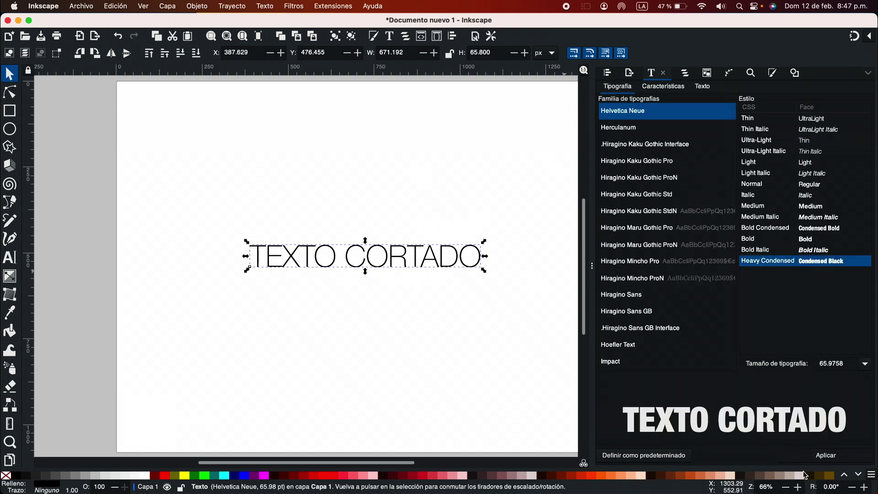
click(820, 461)
- Scale the text up proportionally to about 684 px wide
scroll(418, 349, down, 2)
scroll(417, 349, right, 2)
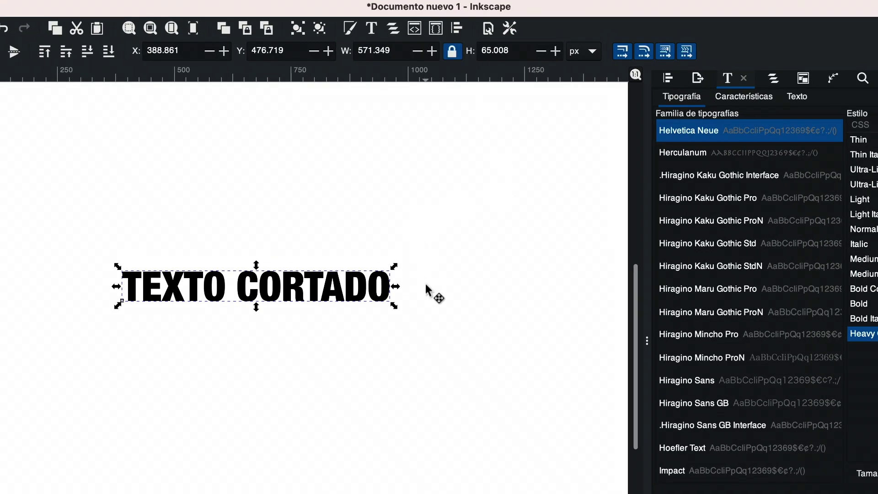
drag(393, 270, 444, 238)
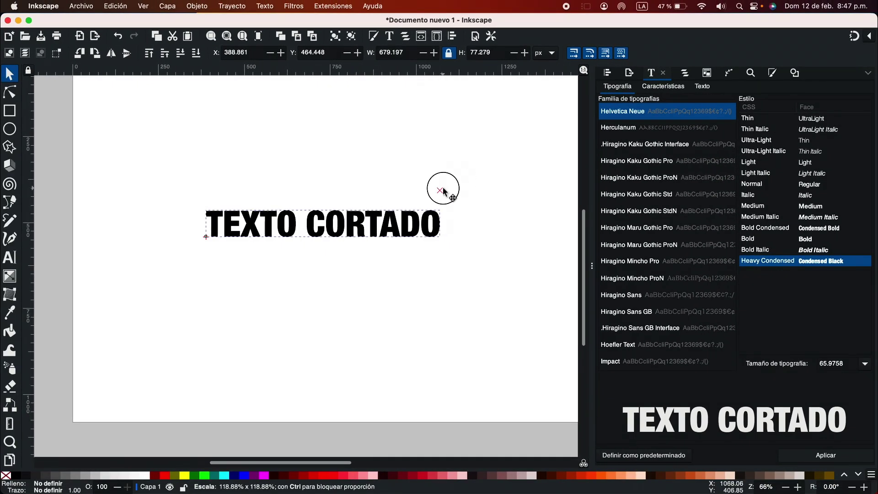
mouse_move(443, 189)
mouse_down()
mouse_move(409, 231)
mouse_move(449, 190)
mouse_move(443, 198)
mouse_up()
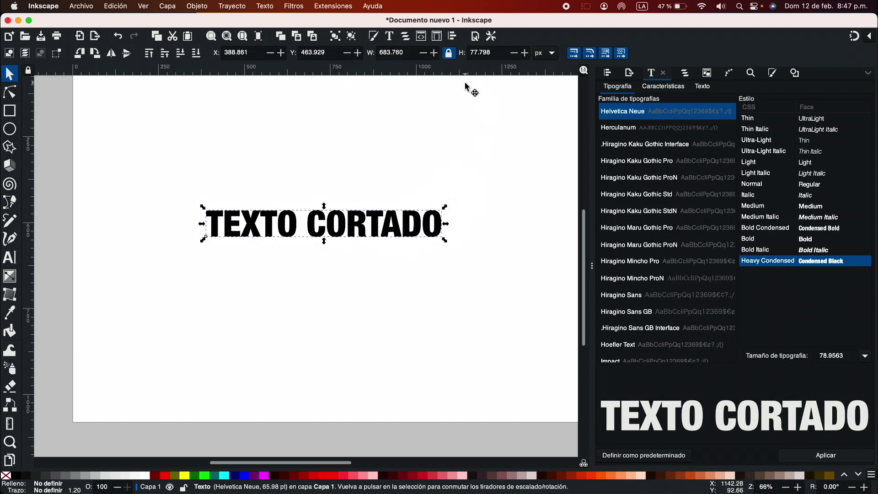
- Try stretching the text with its width and height proportions unlocked, and undo the stretch
click(448, 53)
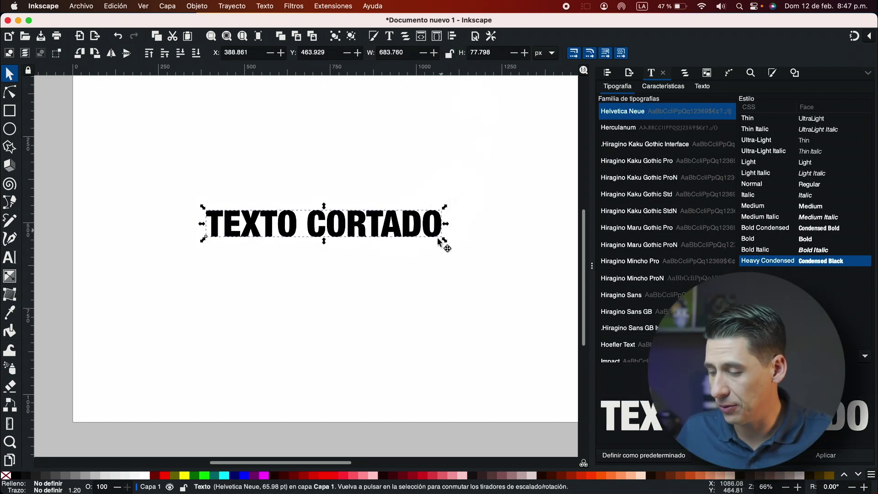
mouse_move(445, 207)
mouse_down()
mouse_move(417, 190)
mouse_move(447, 201)
mouse_up()
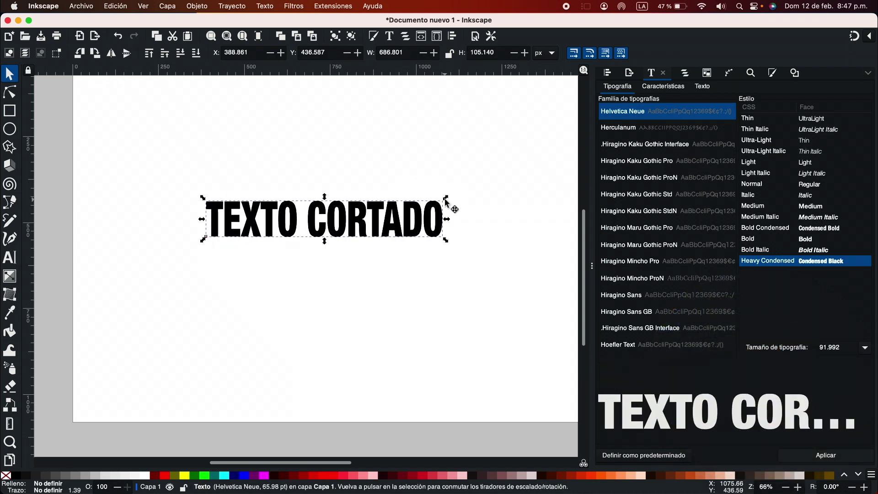
key(super+z)
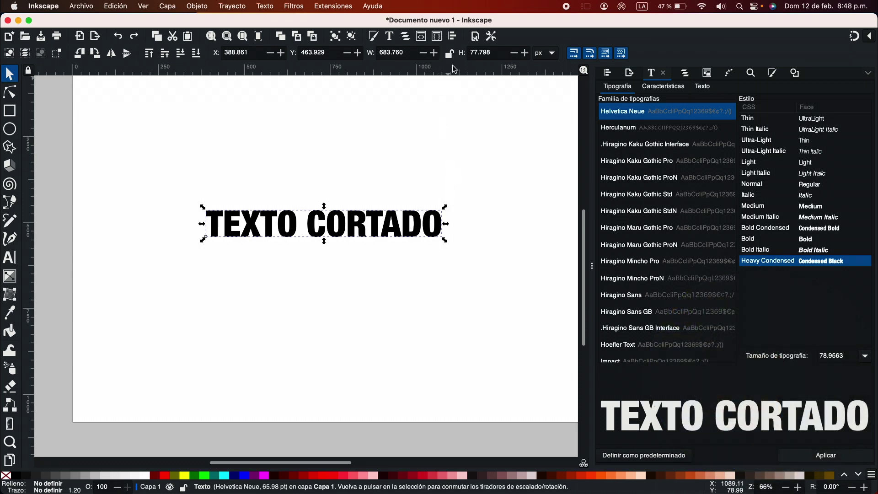
- Enlarge the text with locked proportions to about 1035 px wide, and hide the docked dialogs
drag(446, 209, 493, 170)
scroll(455, 160, right, 5)
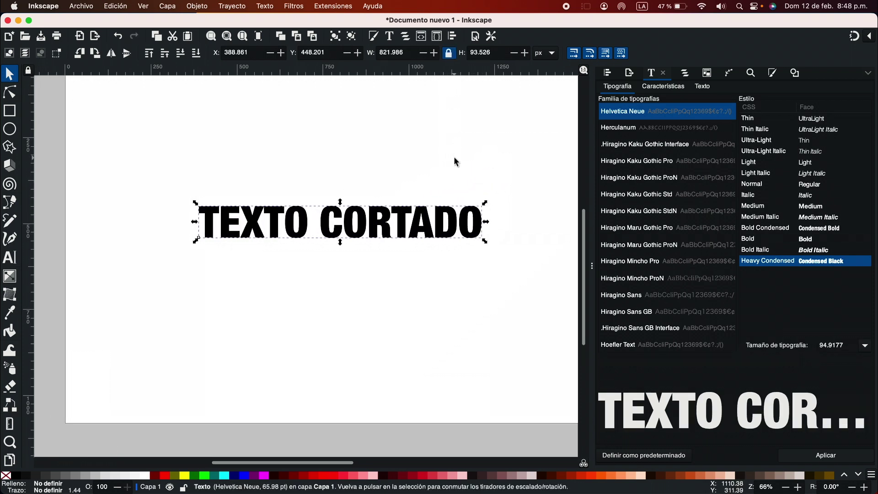
scroll(455, 160, up, 2)
drag(398, 228, 468, 182)
click(474, 327)
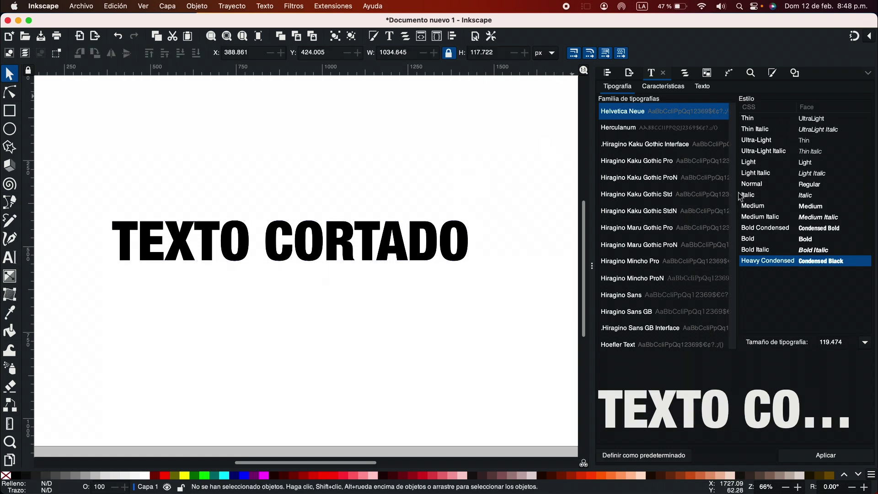
key(F12)
- Open the text for editing and highlight some characters to check that it is still live text
click(400, 258)
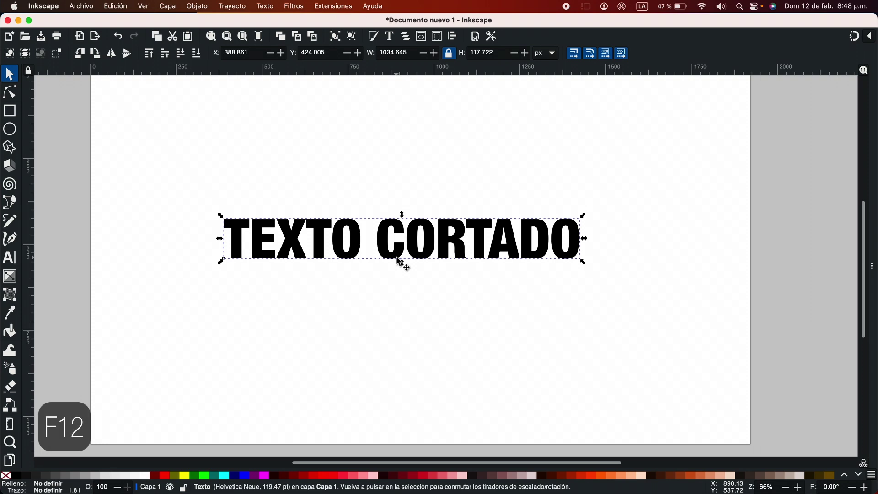
double_click(436, 240)
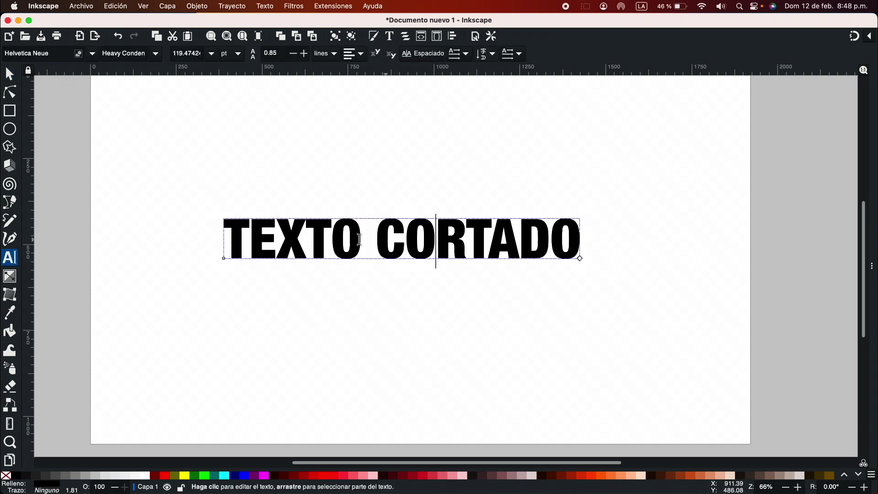
drag(342, 237, 447, 235)
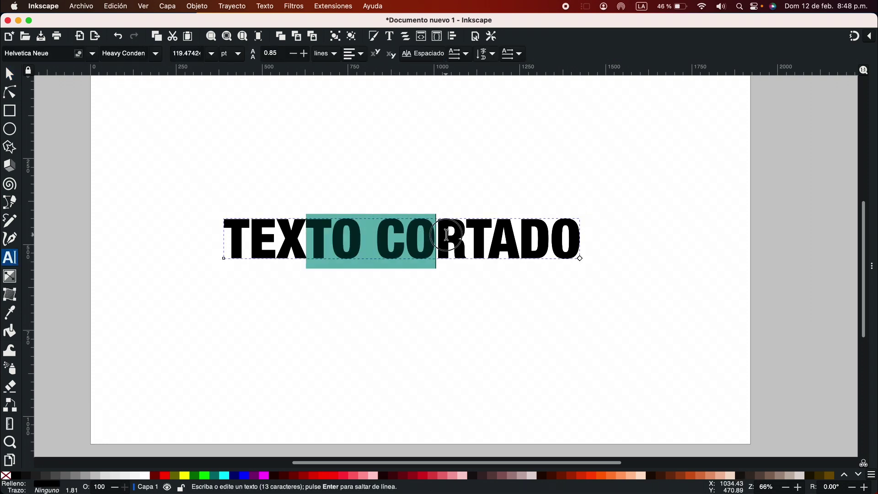
click(336, 237)
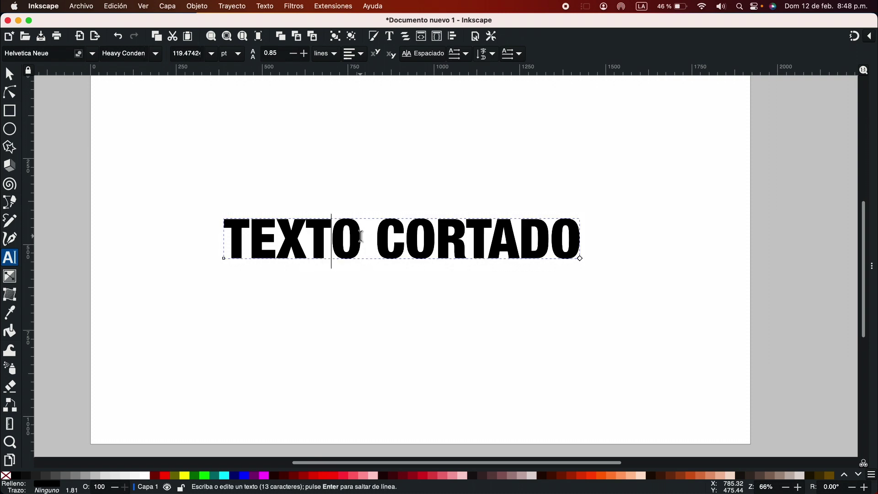
key(F1)
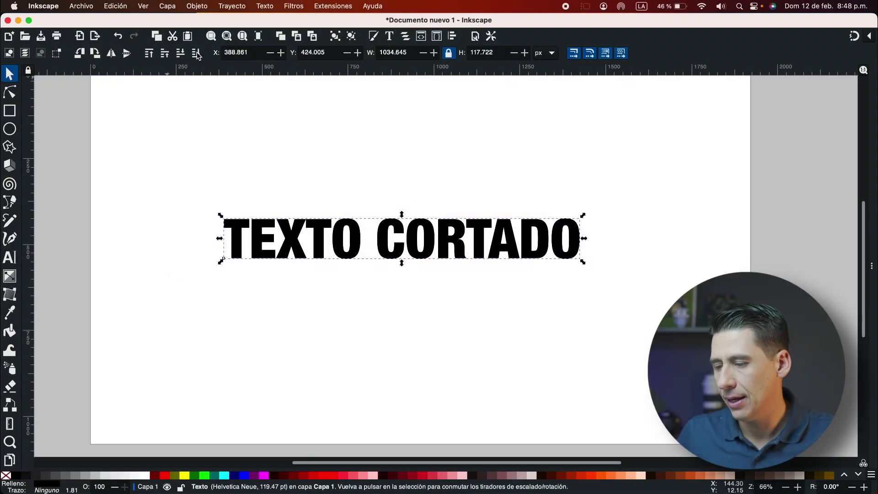
- Convert the text object to paths and display the nodes of the O in TEXTO
click(236, 7)
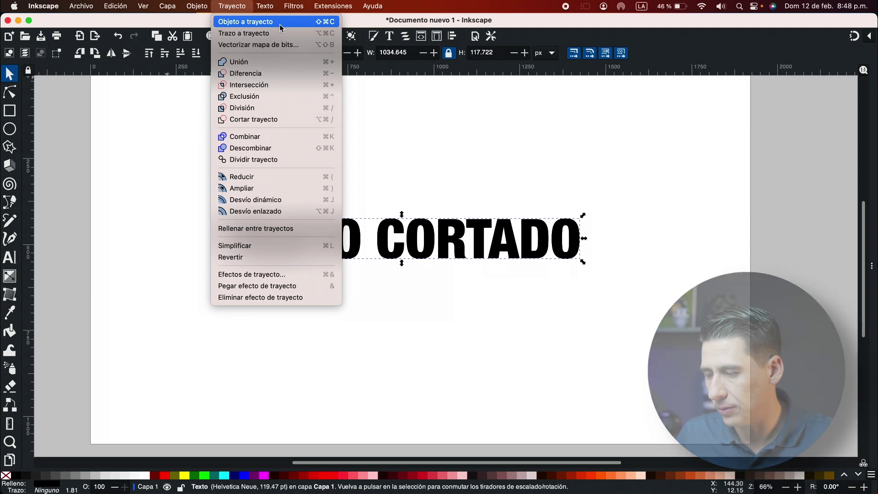
click(315, 23)
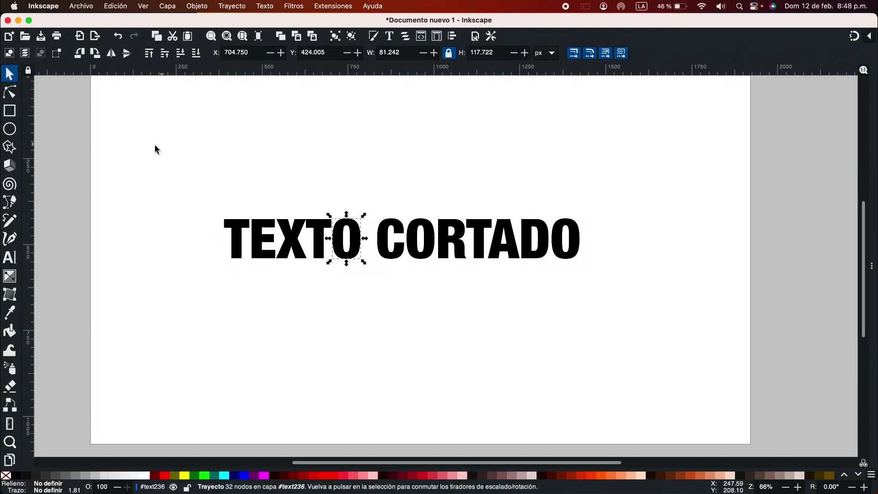
click(10, 93)
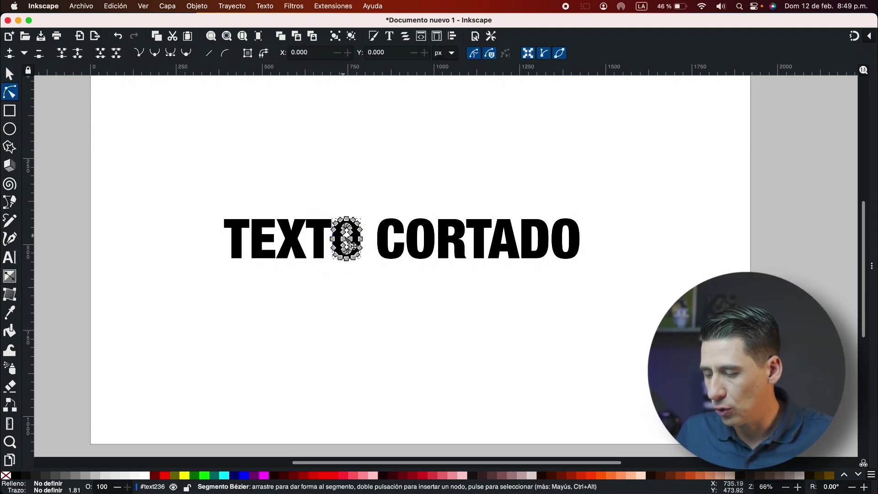
scroll(346, 236, up, 10)
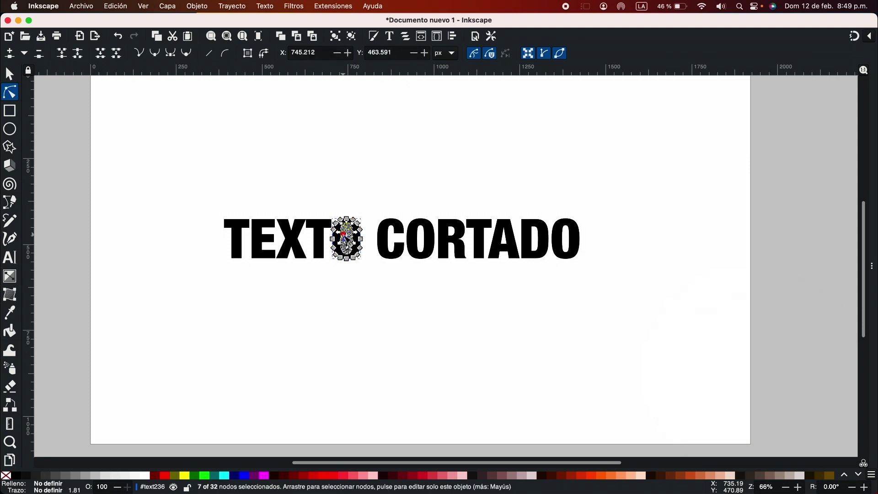
scroll(346, 237, up, 3)
- Undo the path conversion and enter the text again to check that it is editable
key(super+z)
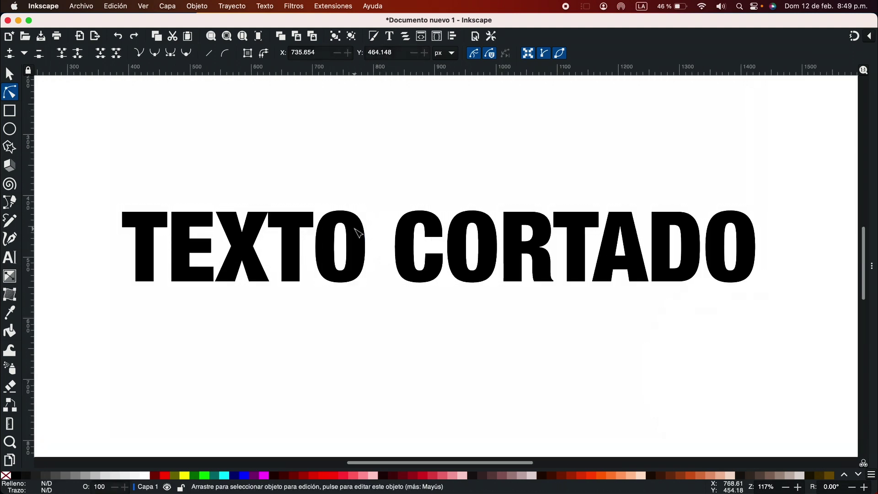
key(ctrl+z)
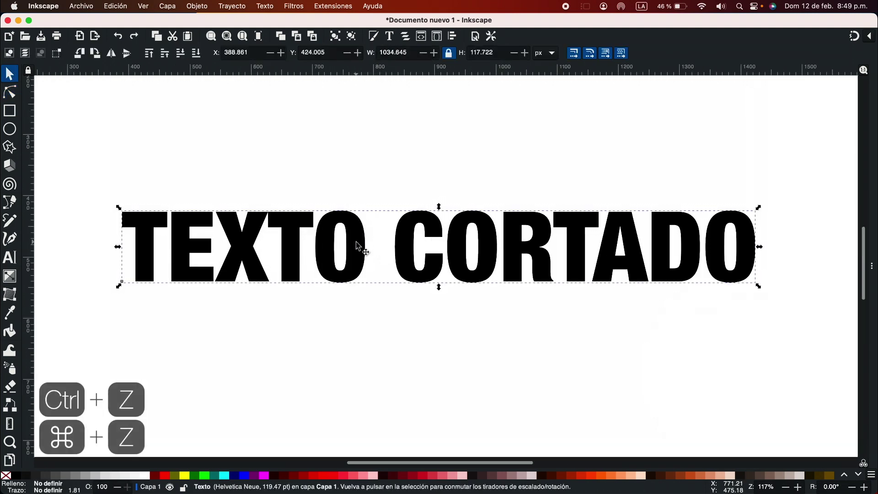
double_click(358, 247)
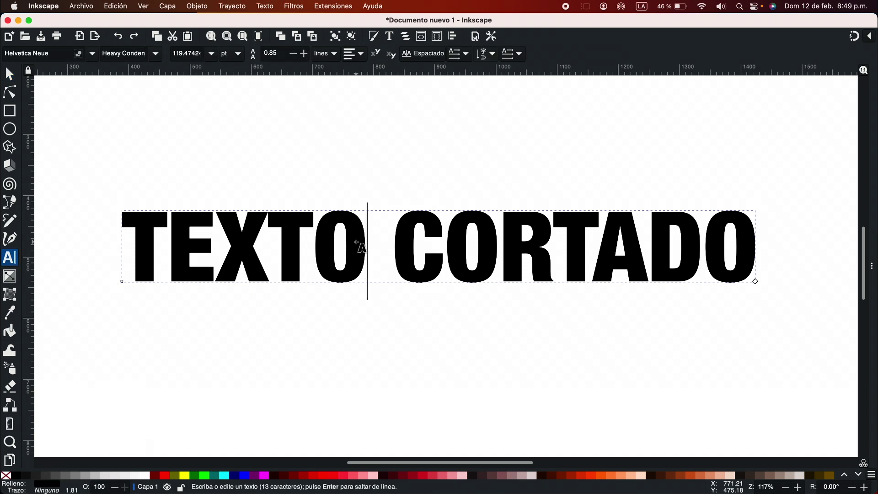
key(F1)
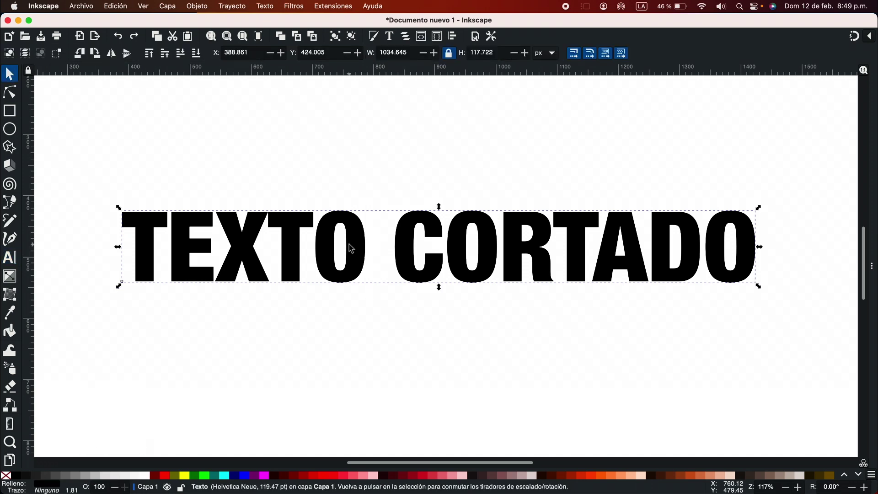
- Convert the text to paths from the Node tool and display the nodes of the O in TEXTO
click(11, 93)
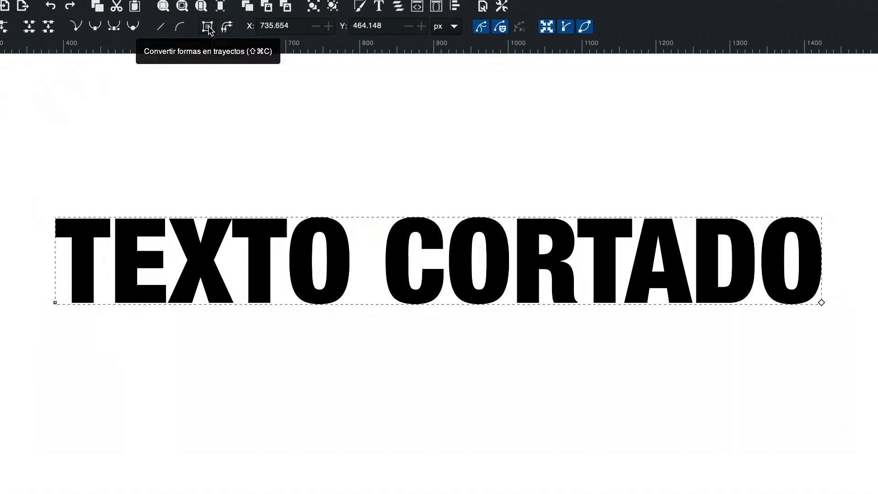
click(208, 28)
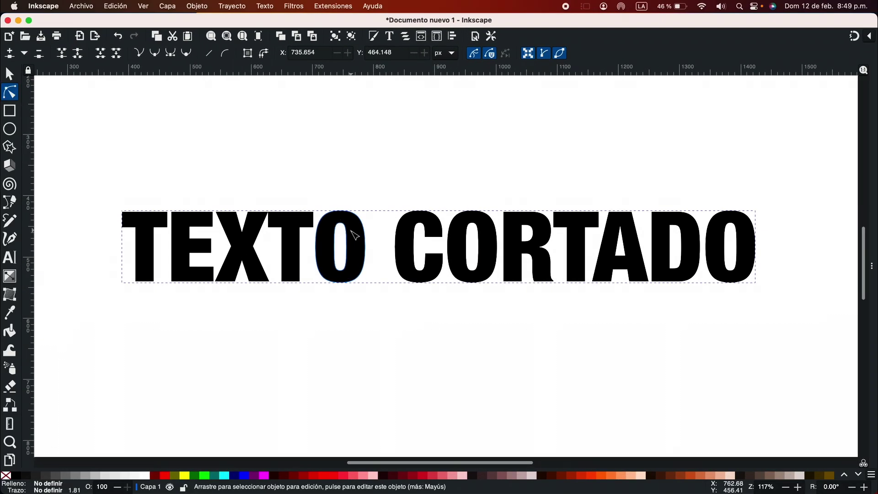
click(355, 236)
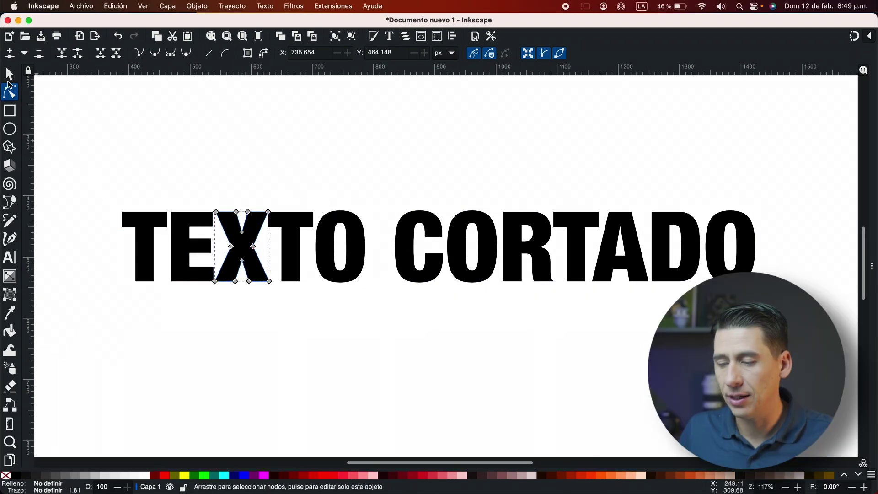
- Undo the path conversion and open the TEXTO CORTADO text for editing again
click(10, 76)
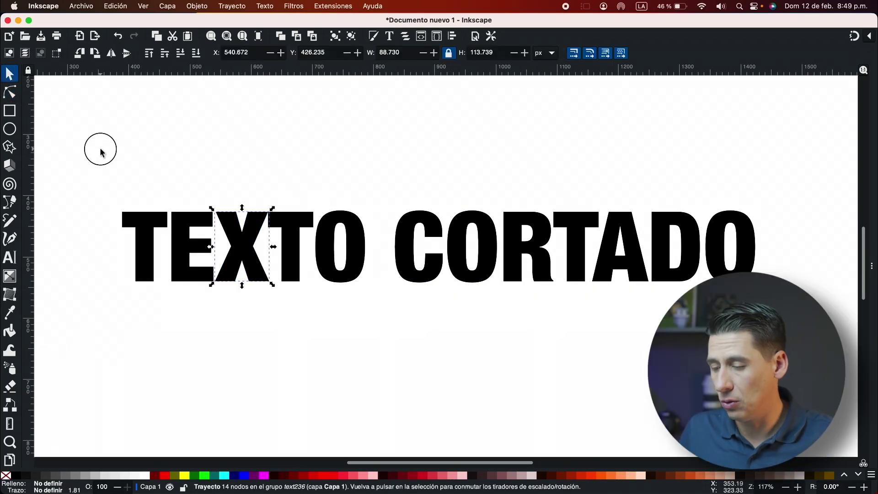
click(98, 146)
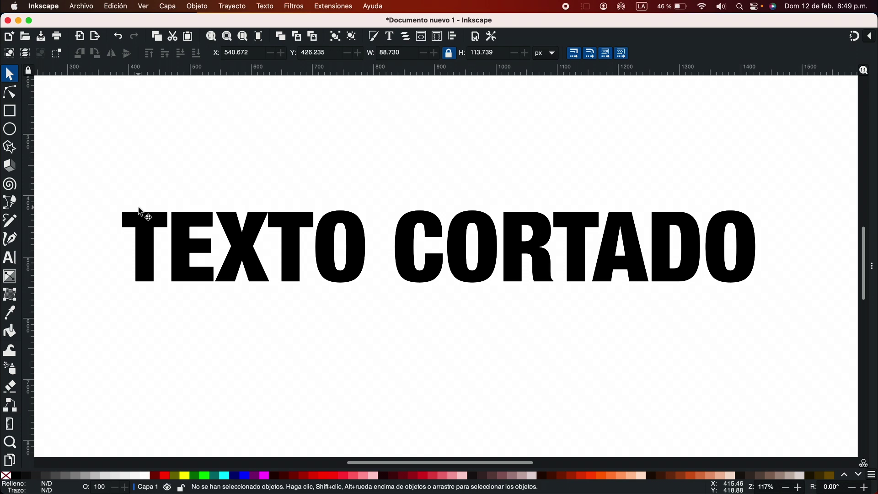
key(super+z)
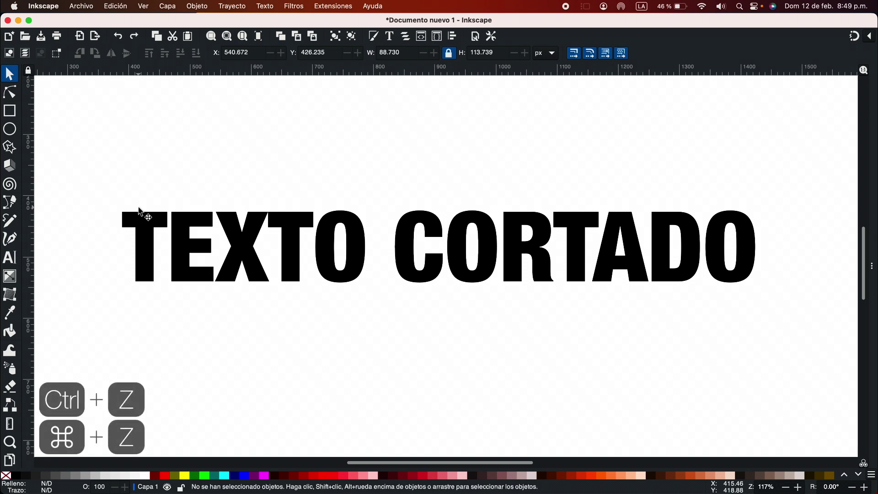
click(195, 265)
double_click(216, 264)
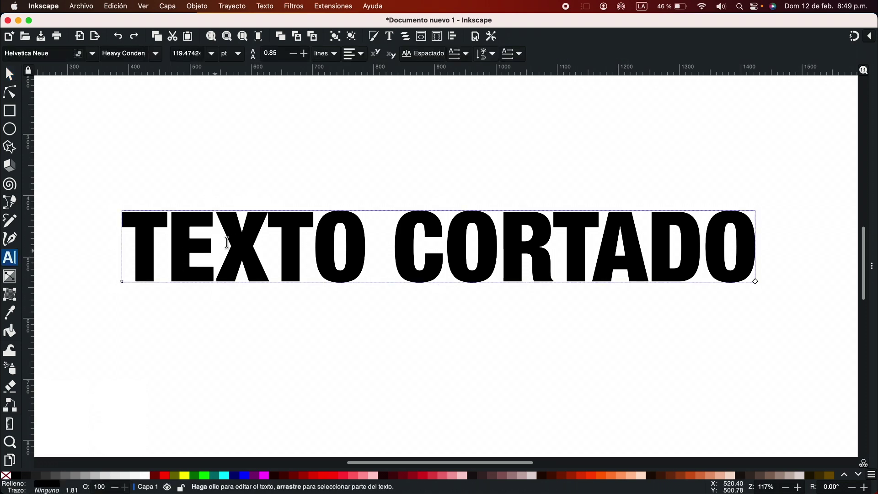
- Convert the TEXTO CORTADO text to paths and display the nodes of its first letter T
click(10, 73)
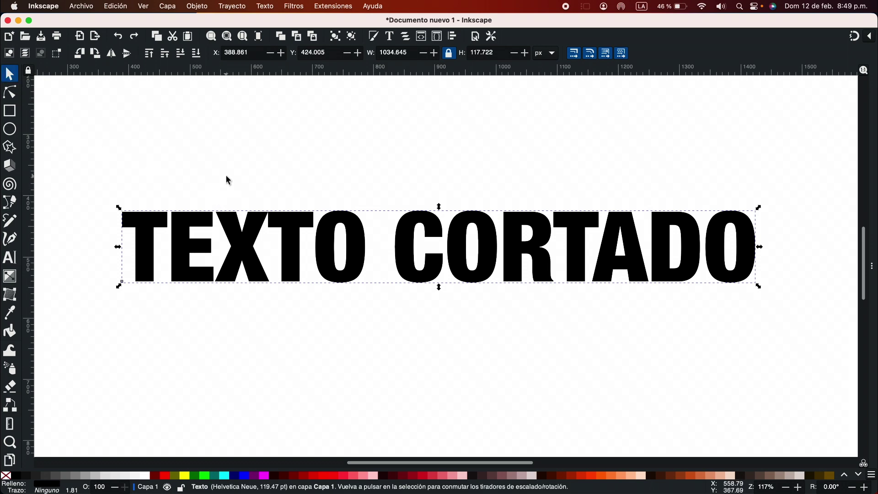
key(shift+super+c)
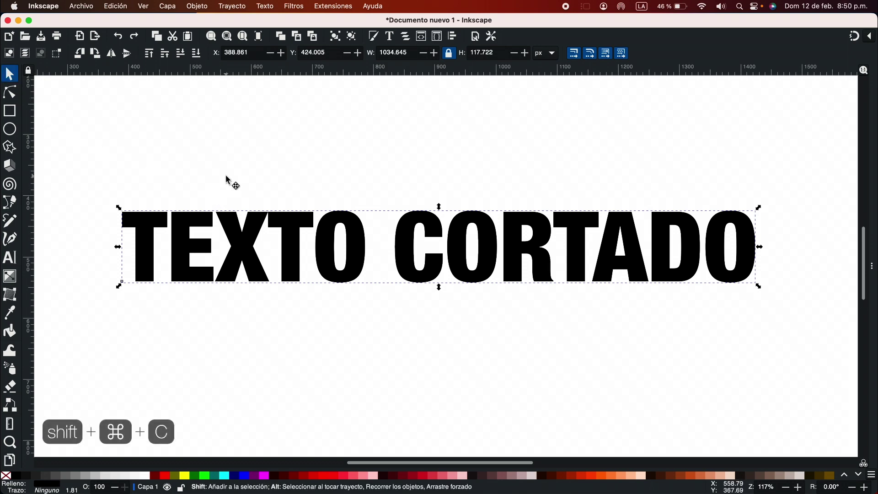
key(ctrl+shift+c)
key(Escape)
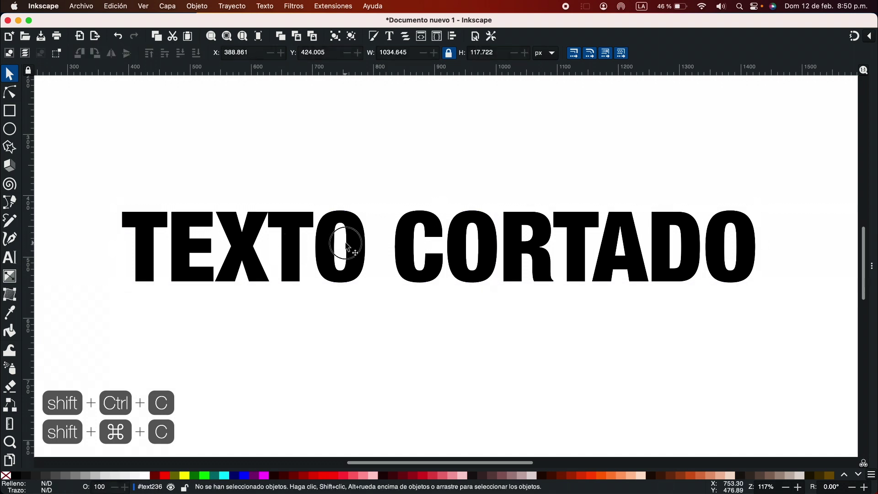
key(n)
click(154, 223)
key(s)
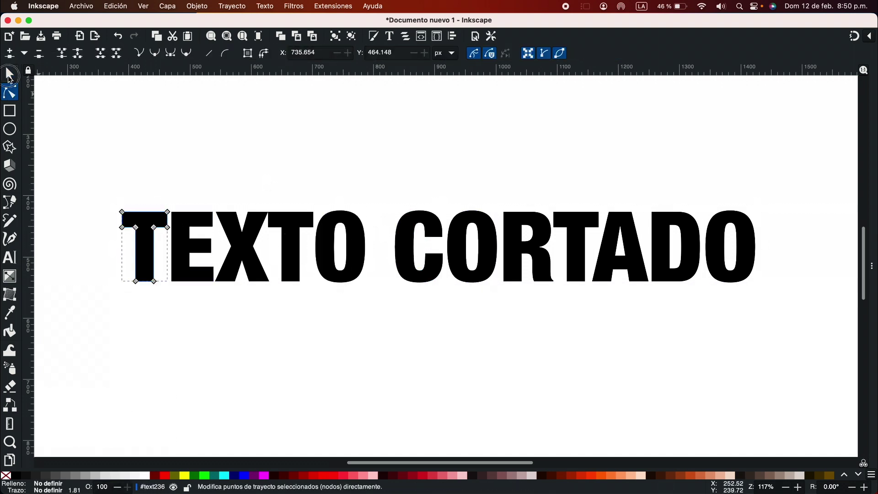
- Select all the letters of TEXTO CORTADO, ungroup them and select them all again
drag(112, 188, 748, 291)
drag(781, 202, 94, 315)
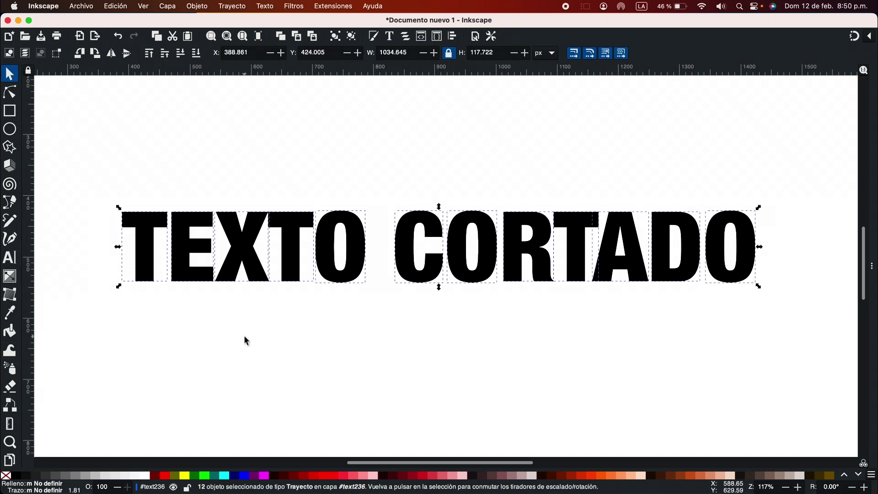
key(super+g)
right_click(531, 260)
click(576, 420)
click(448, 356)
drag(96, 176, 798, 348)
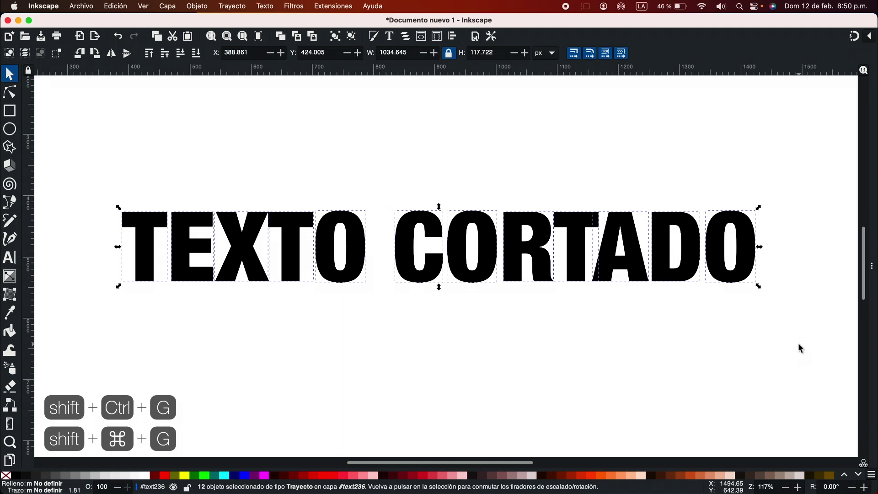
- Skew all the letters together so the line rises to the right and slants rightward, about 1036 by 146 px overall
click(798, 343)
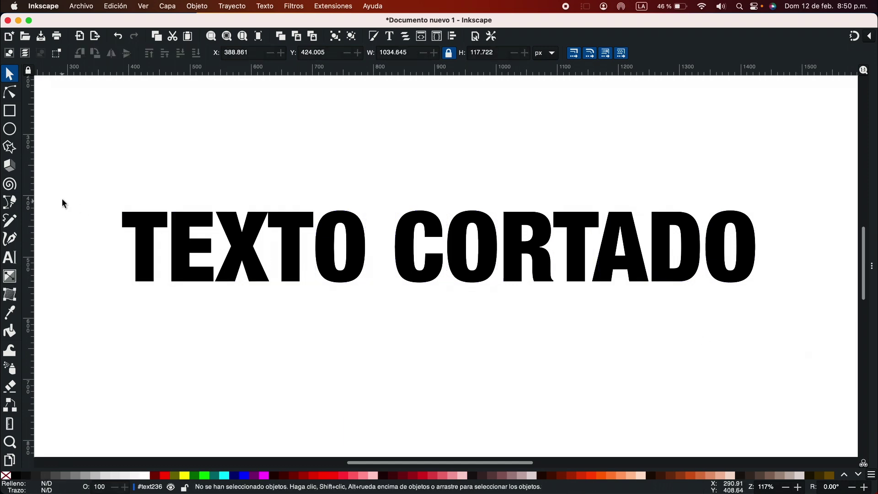
drag(100, 189, 654, 334)
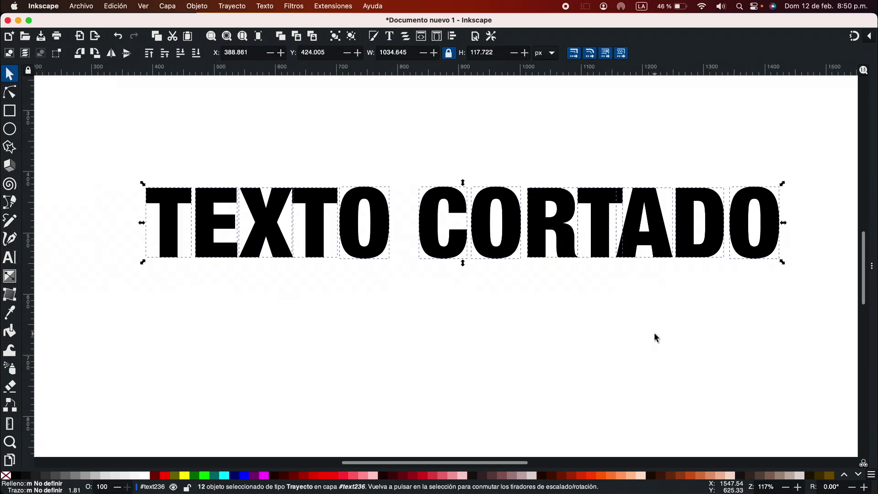
right_click(654, 337)
key(Escape)
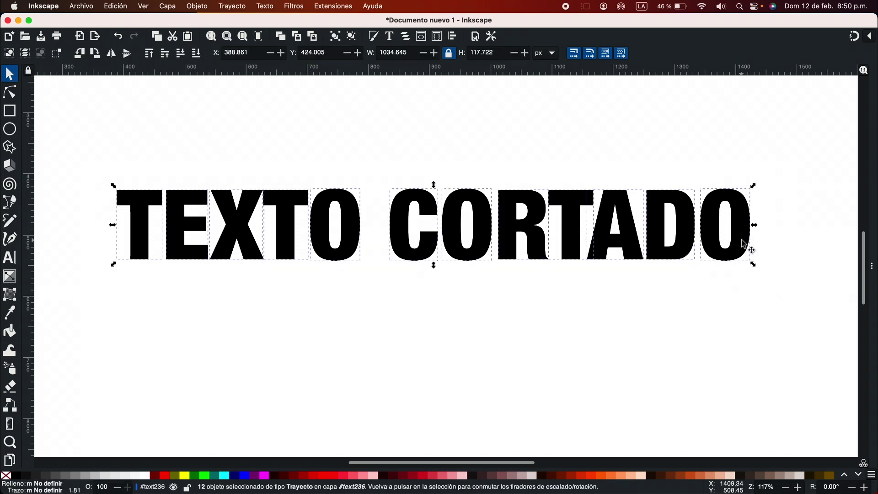
click(745, 239)
drag(754, 225, 754, 215)
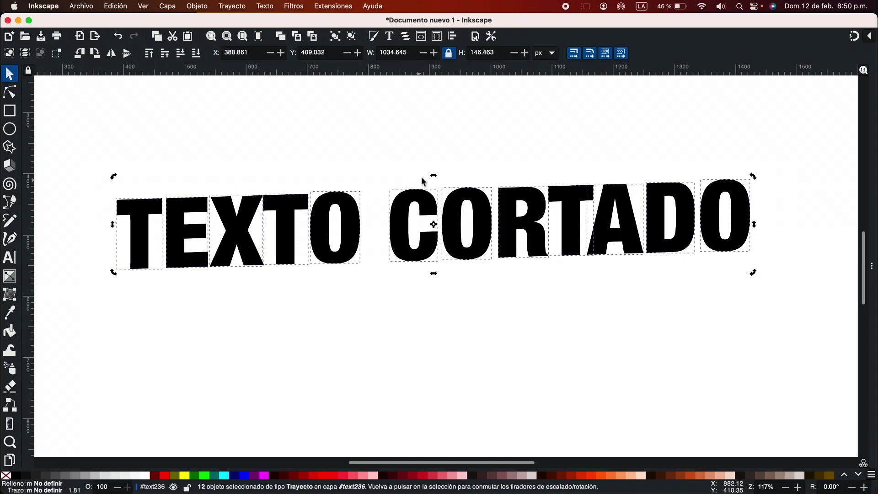
drag(433, 176, 439, 179)
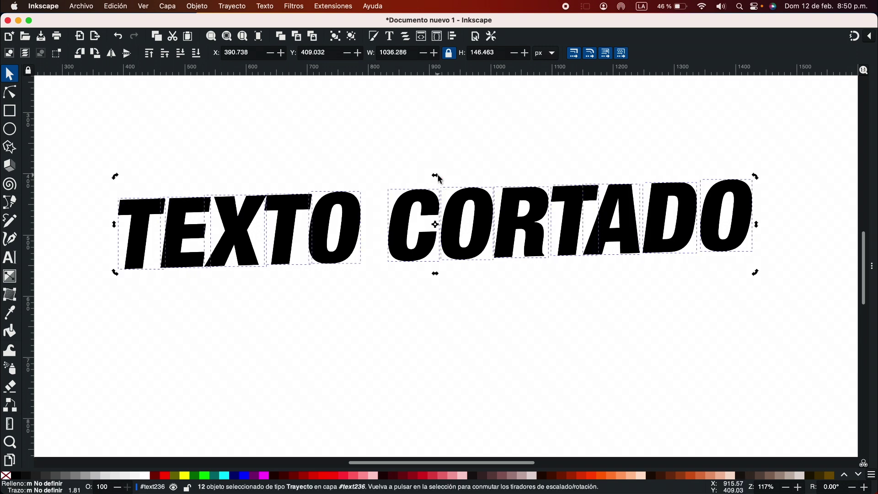
- Select all the skewed letters and combine them into a single path
click(98, 156)
drag(103, 157, 779, 358)
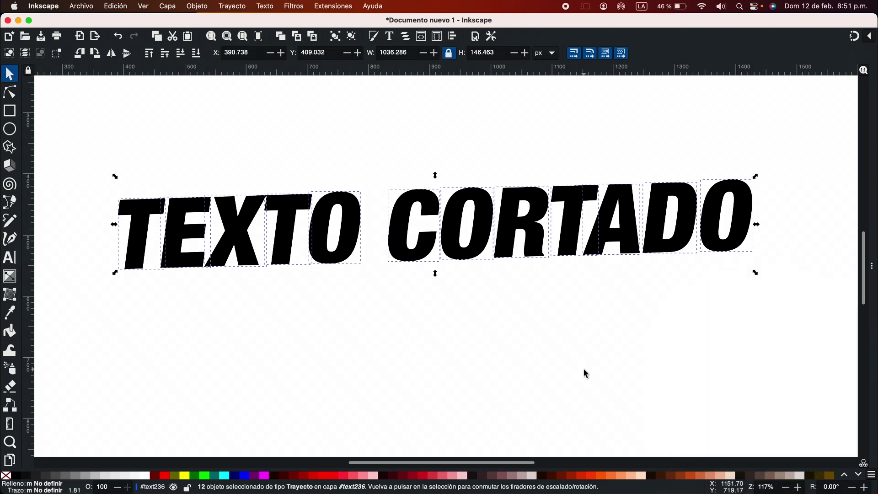
key(Escape)
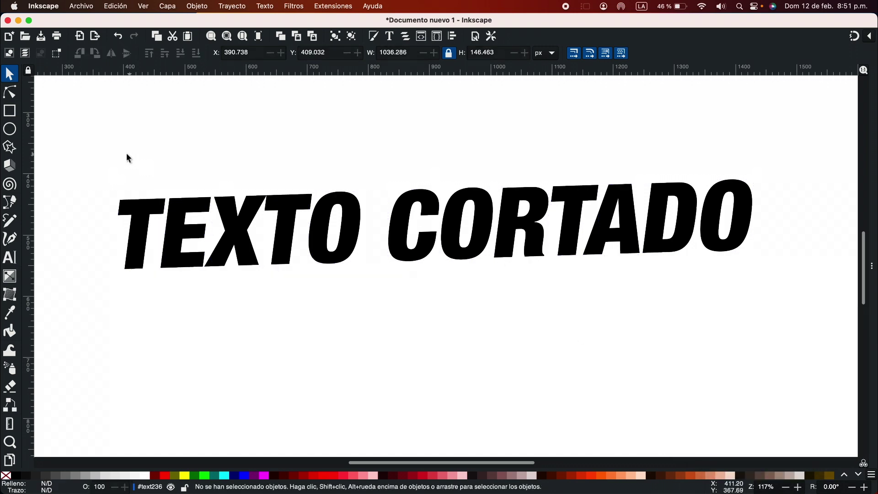
drag(105, 151, 783, 354)
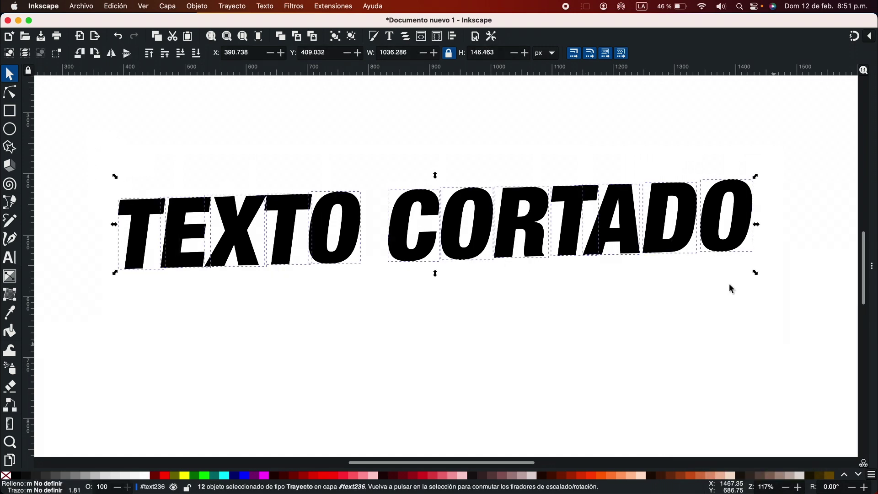
click(232, 6)
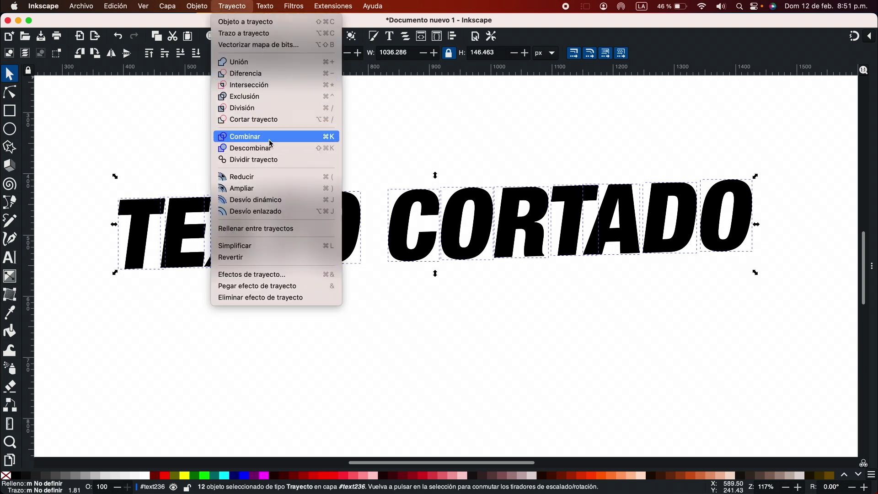
click(256, 137)
click(302, 151)
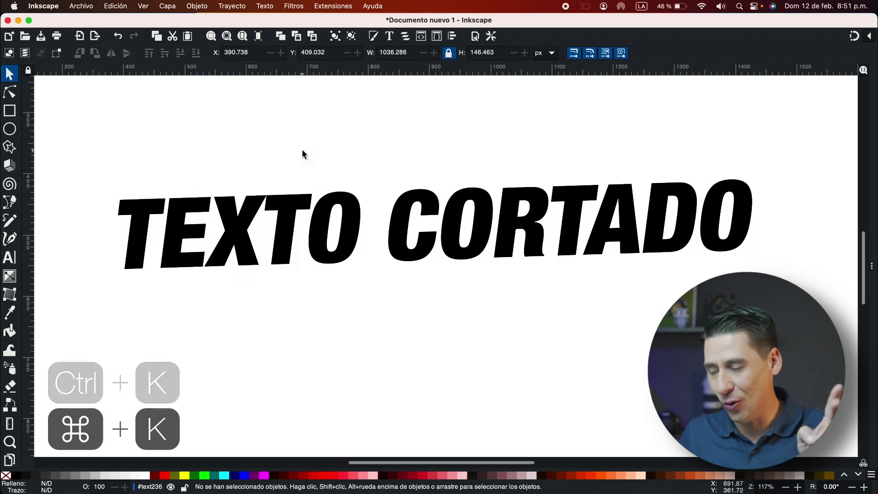
- Inspect the nodes of the combined text path and return to object selection
click(243, 257)
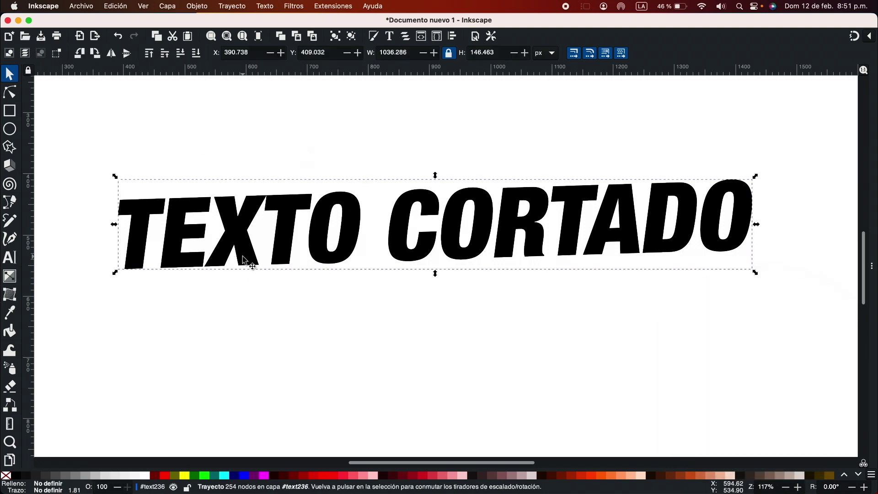
click(13, 96)
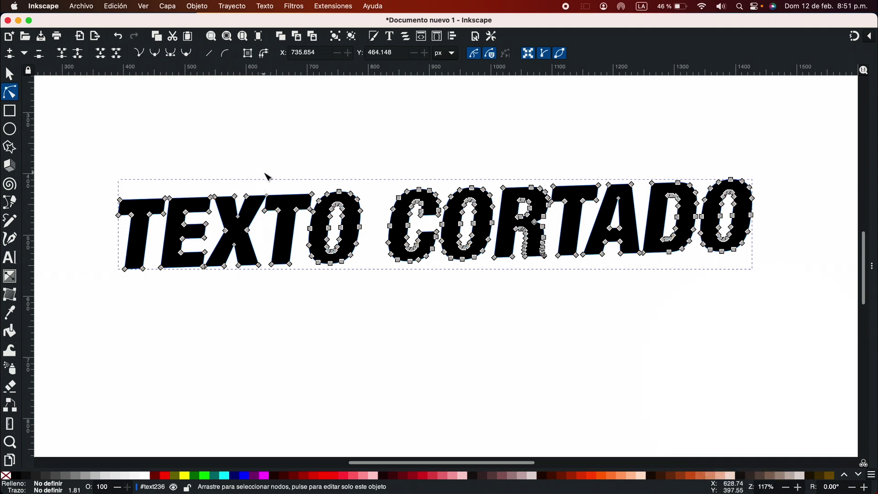
key(F2)
click(110, 153)
click(10, 75)
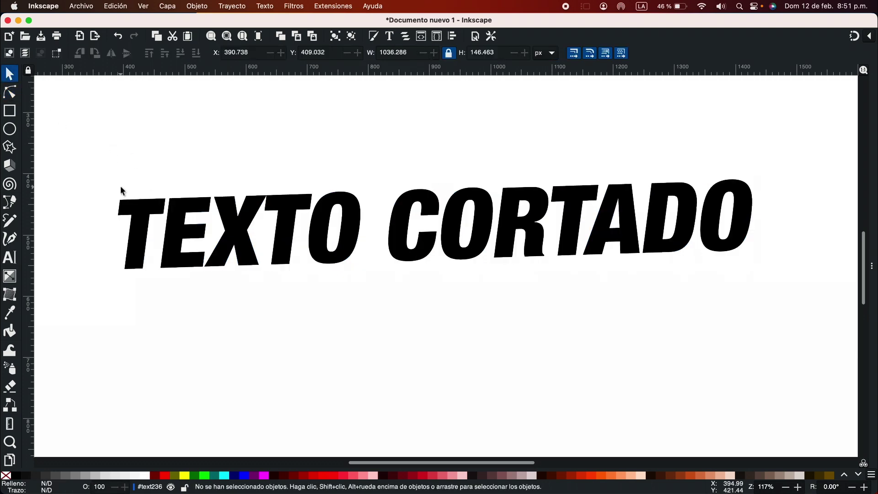
- Move the combined text to about X 380.5, Y 437.2 px and draw a rectangle about 1162 by 260 px around it
click(147, 232)
drag(149, 231, 137, 248)
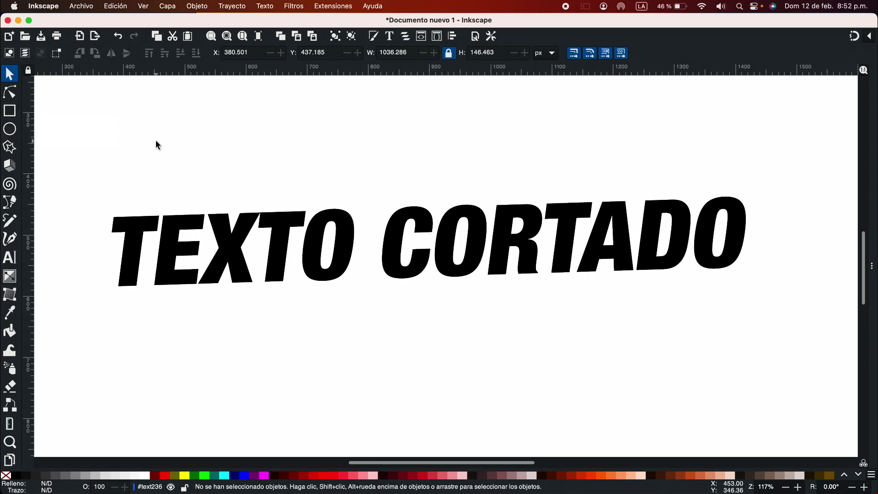
key(r)
drag(78, 165, 788, 325)
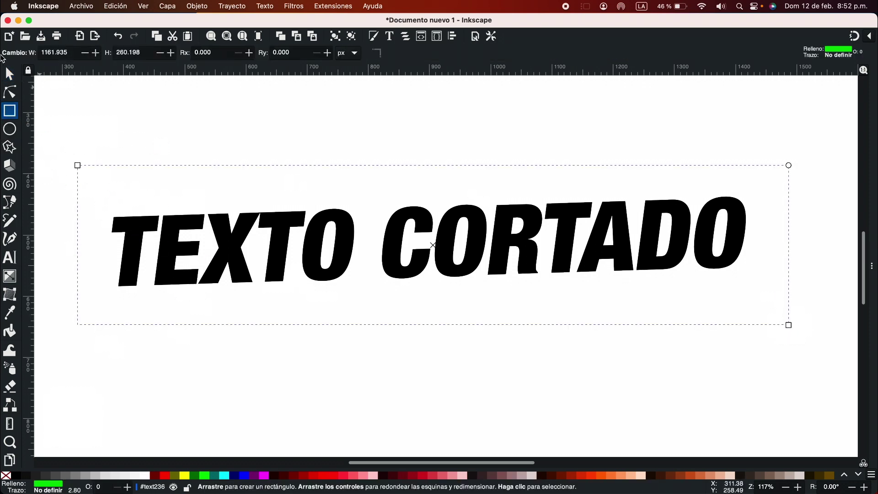
- Fill the rectangle with teal 008080 and set its opacity to 100%
click(10, 75)
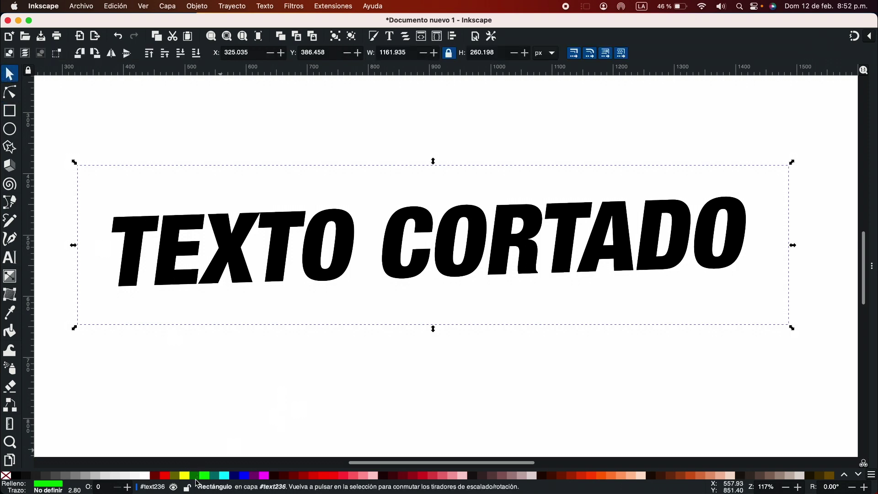
click(213, 475)
key(super+shift+f)
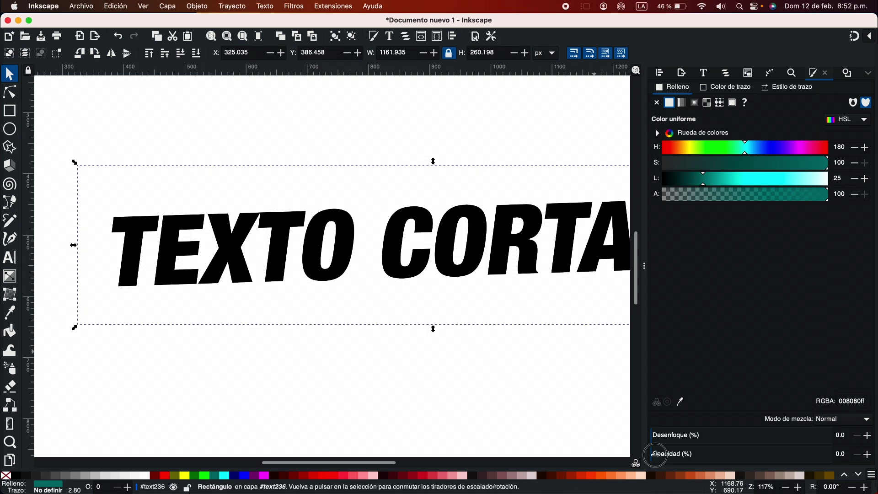
drag(655, 454, 836, 464)
- Send the teal rectangle to the bottom of the stack behind the text and deselect it
scroll(431, 386, right, 5)
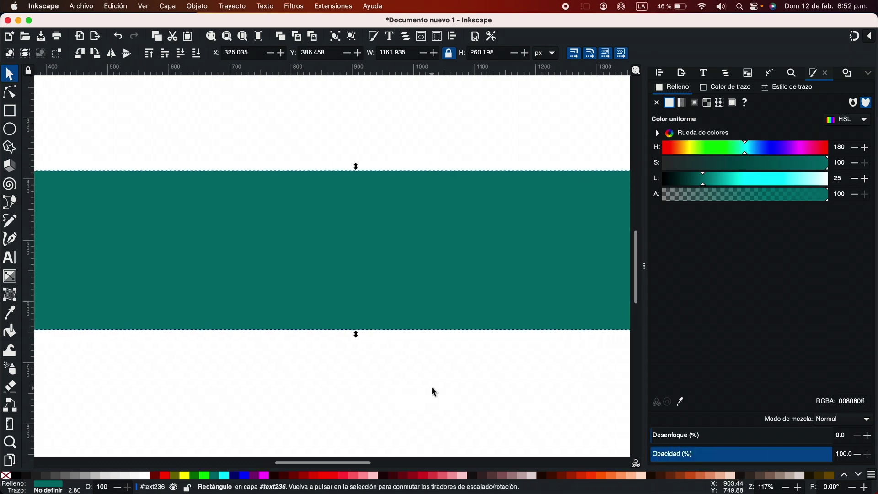
scroll(494, 344, left, 3)
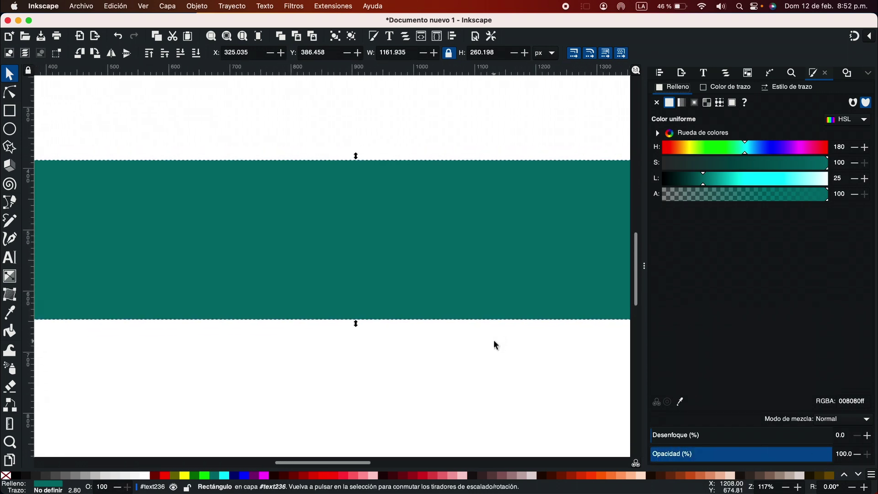
scroll(494, 344, up, 2)
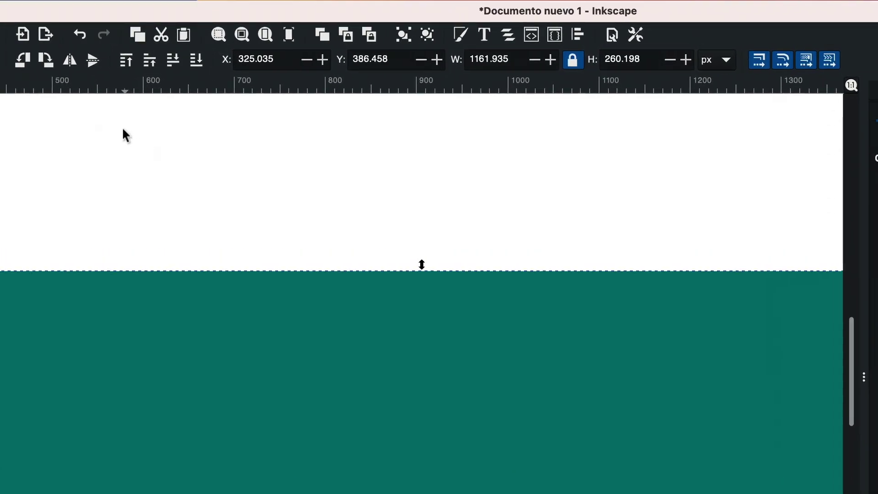
click(198, 64)
click(403, 221)
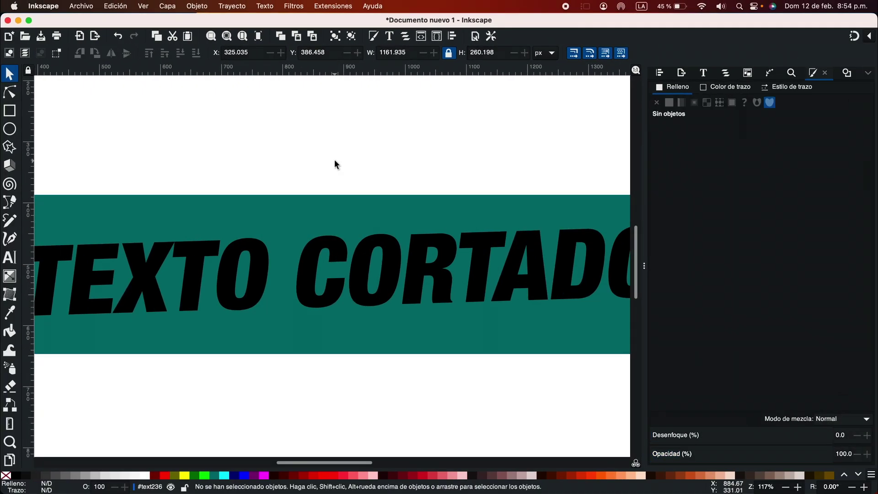
- Fill the combined TEXTO CORTADO path with white and deselect it
scroll(336, 165, down, 3)
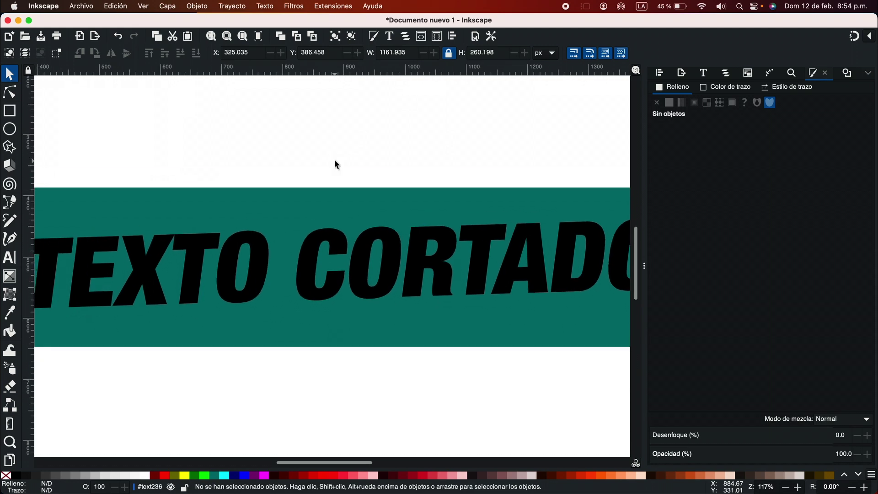
scroll(320, 211, down, 2)
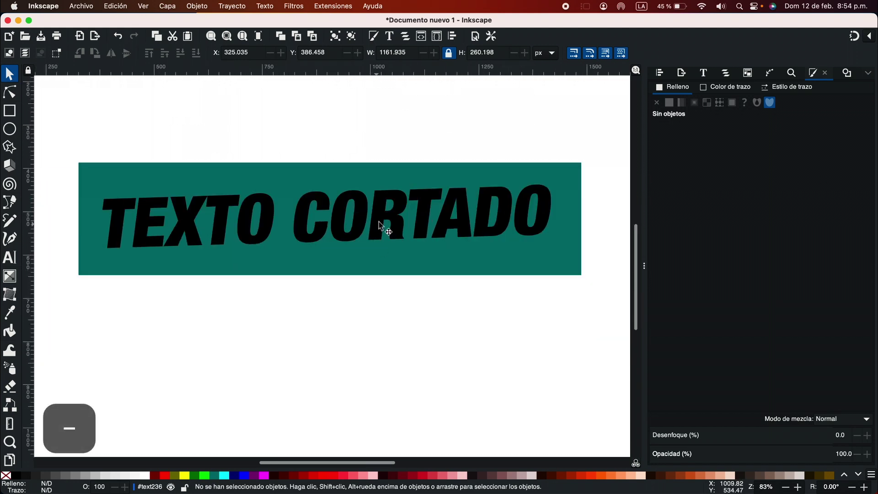
click(382, 226)
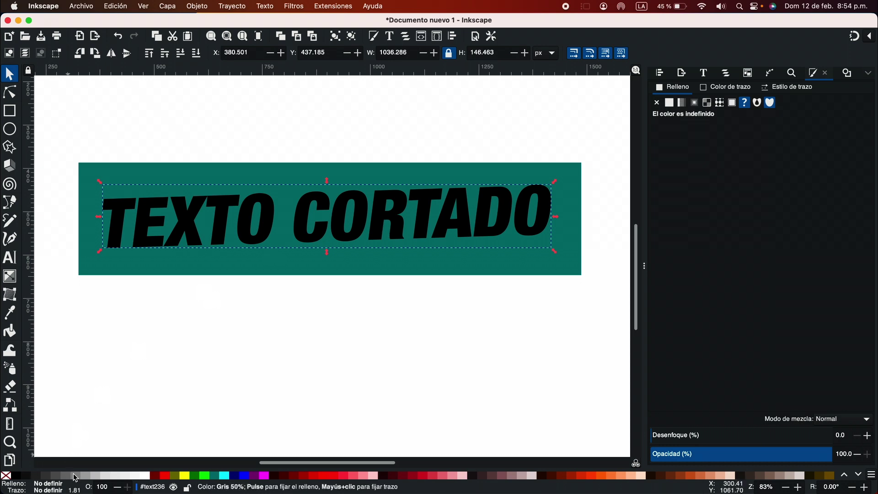
click(151, 480)
key(Escape)
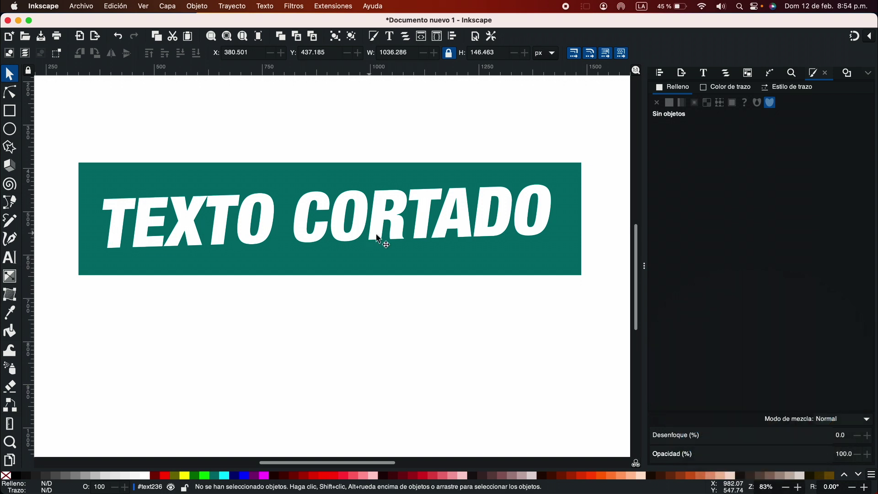
- Show the page grid and turn on snapping
scroll(248, 129, up, 1)
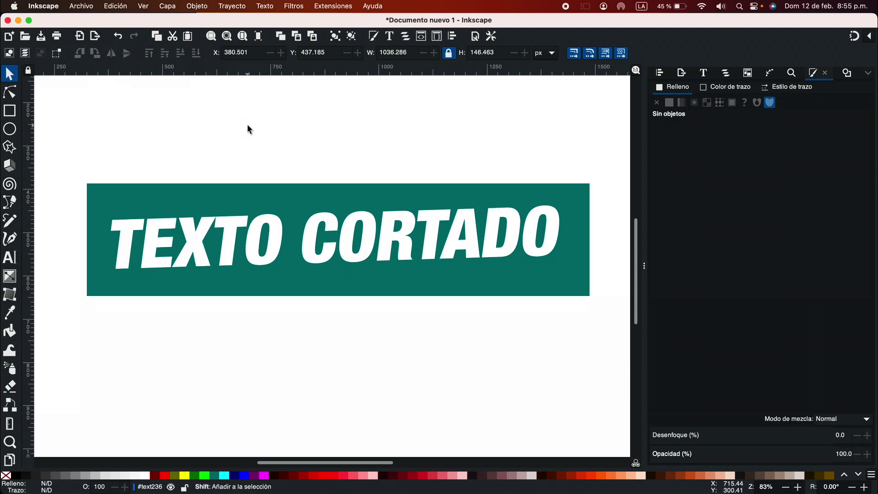
key(shift+3)
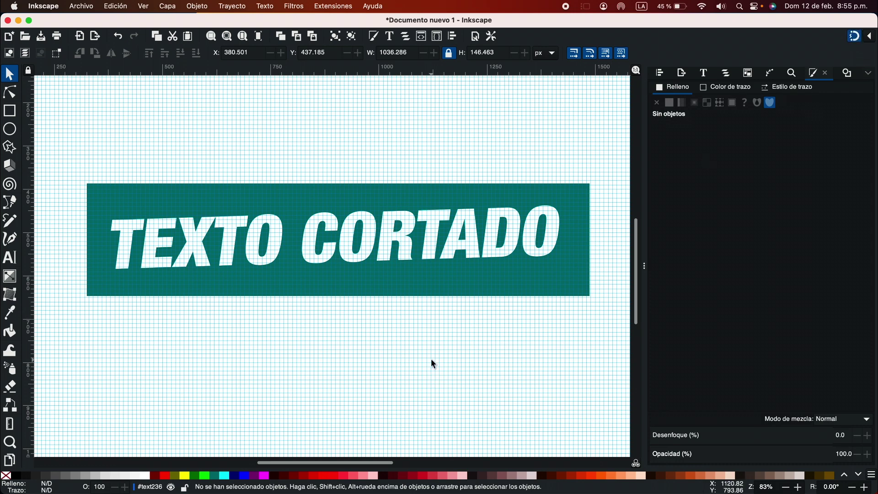
key(shift+5)
- Draw a straight horizontal line 1150 px long through the middle of TEXTO CORTADO with the Pen tool, snapped to grid intersections
key(b)
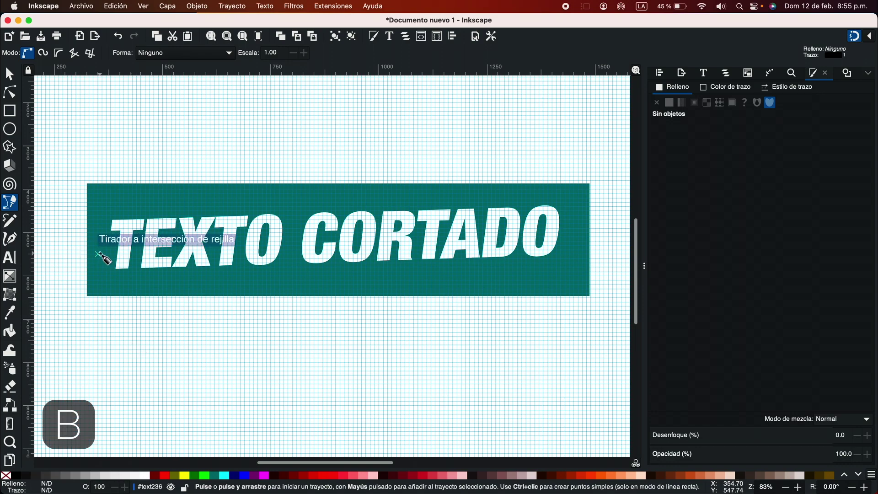
scroll(100, 254, up, 2)
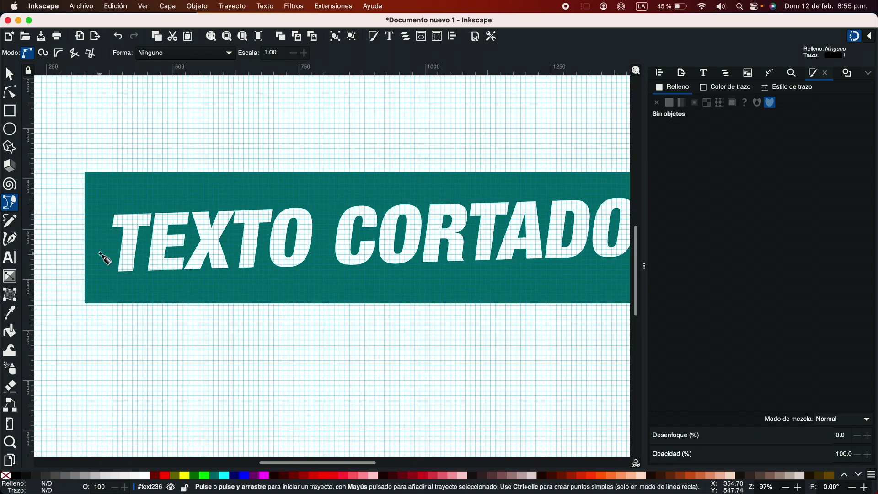
key(F12)
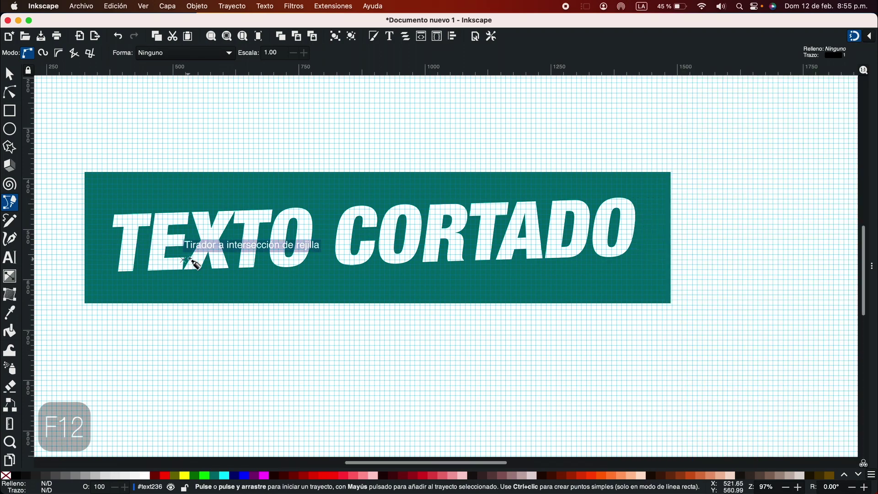
scroll(282, 234, up, 3)
scroll(285, 235, left, 3)
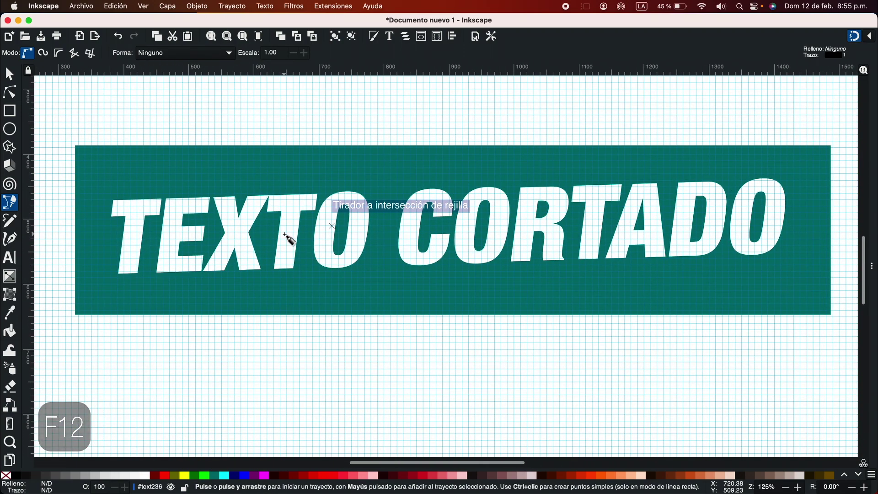
click(72, 225)
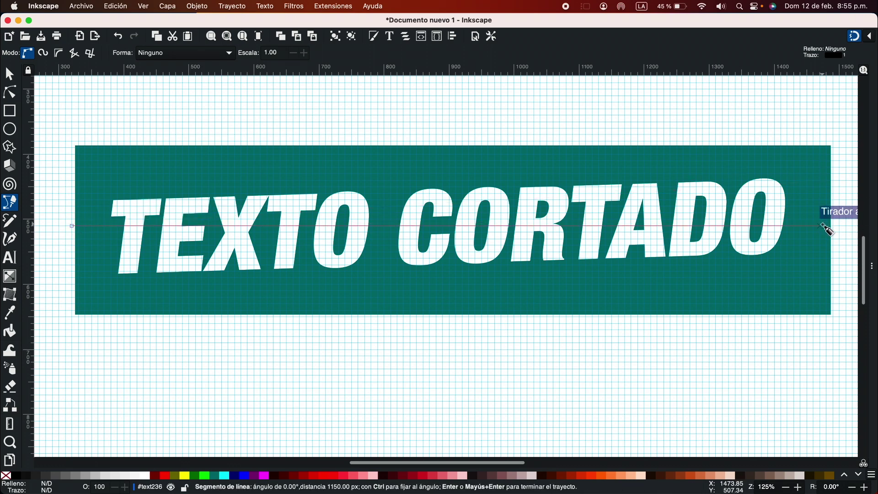
click(821, 226)
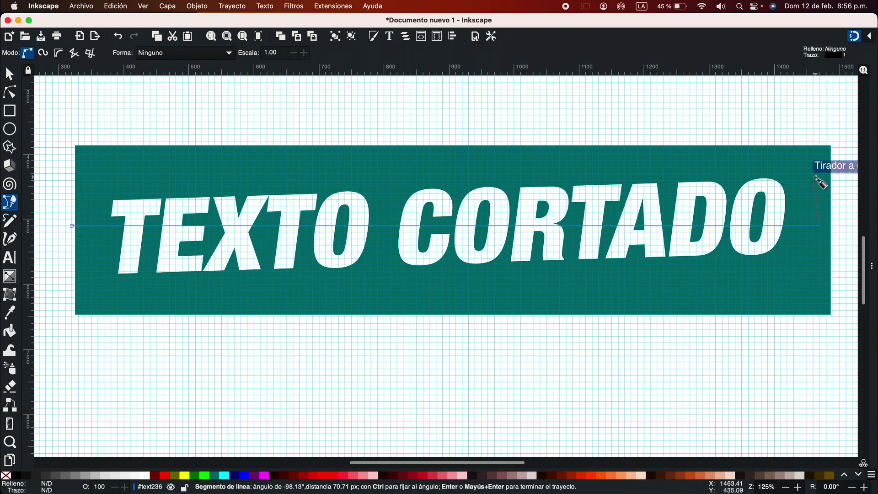
key(Return)
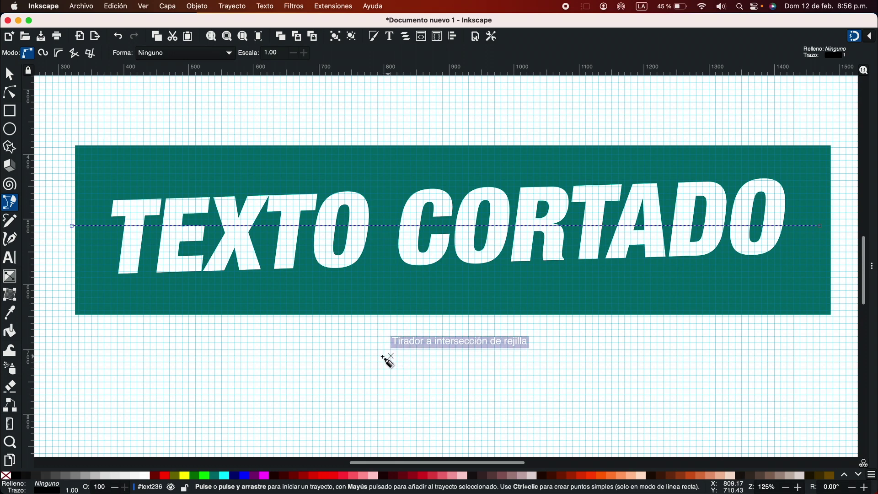
- Turn off snapping and hide the page grid
click(293, 362)
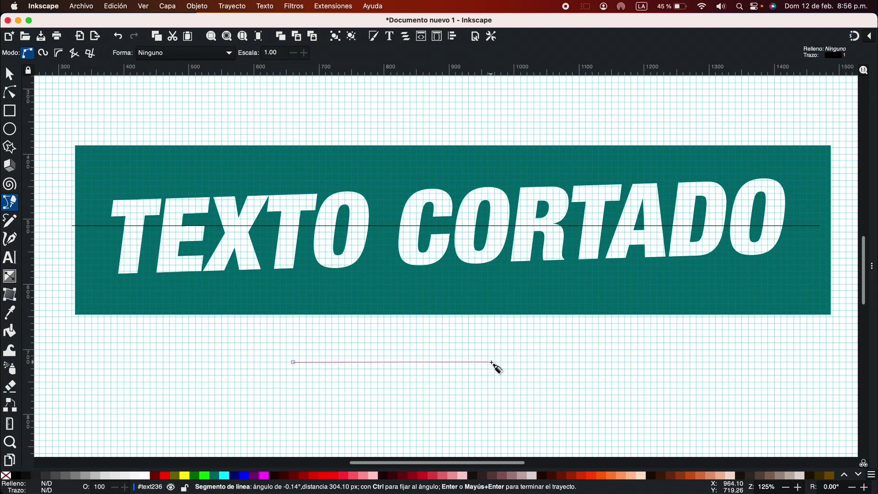
key(Escape)
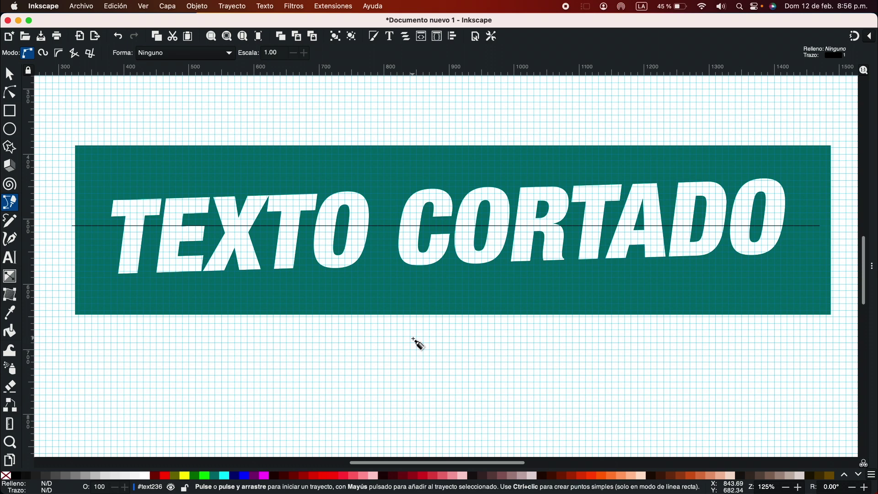
key(shift+5)
key(shift+3)
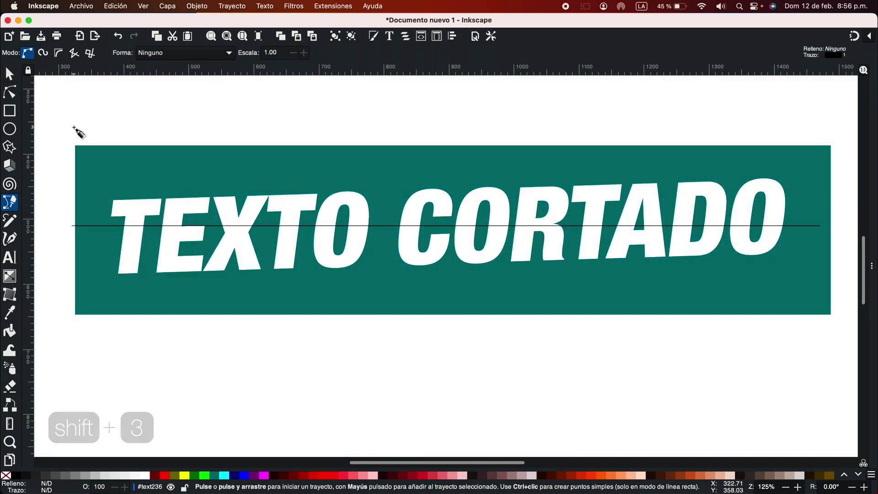
- Select the horizontal line together with the text path and apply the Division path operation to cut the letters
key(F1)
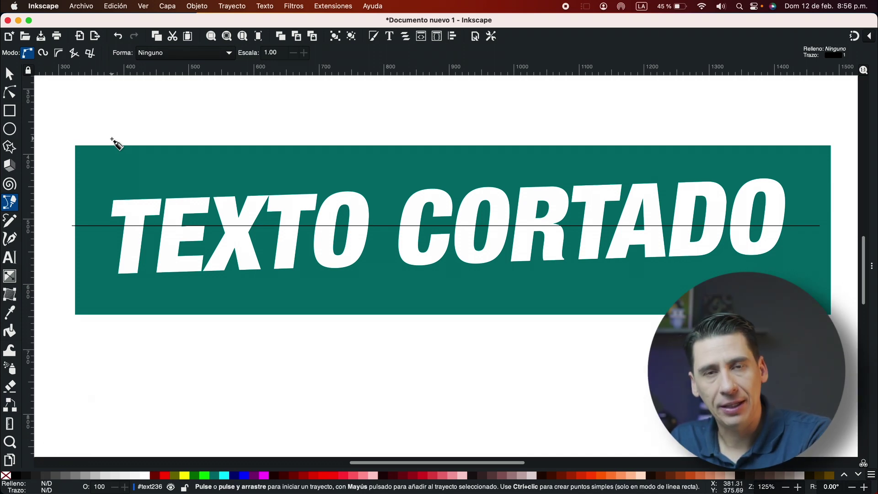
key(s)
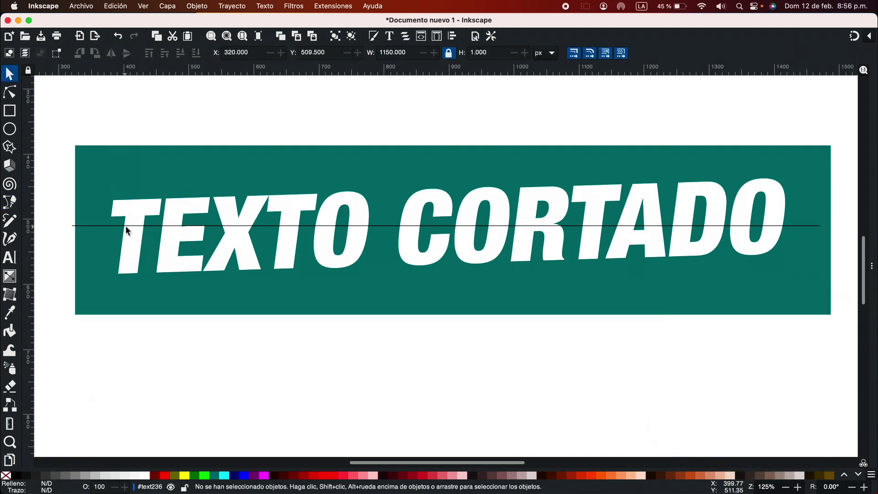
click(144, 227)
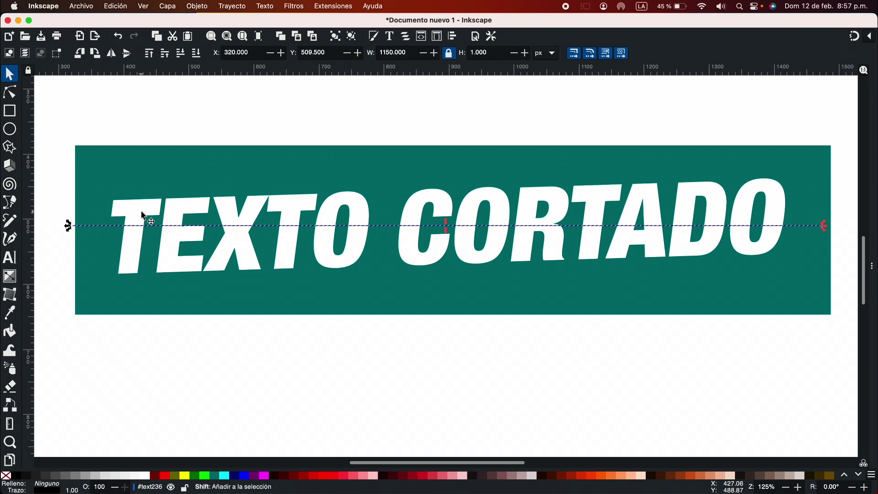
shift+click(141, 213)
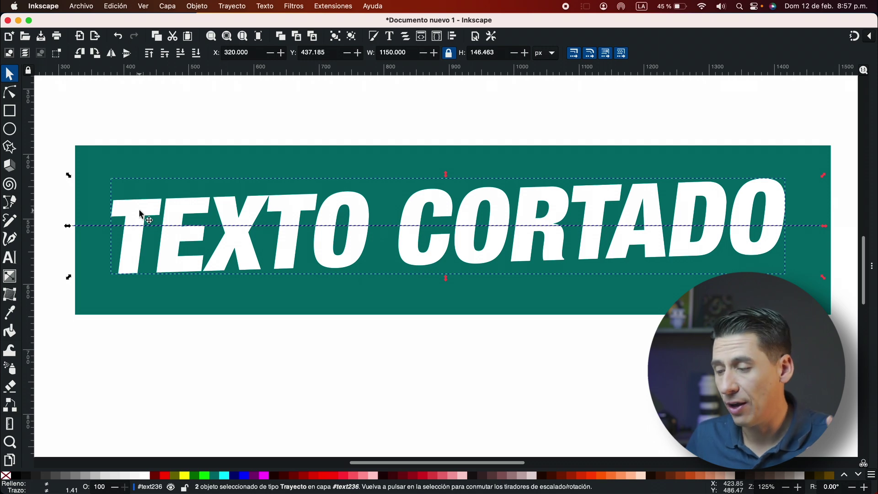
click(230, 6)
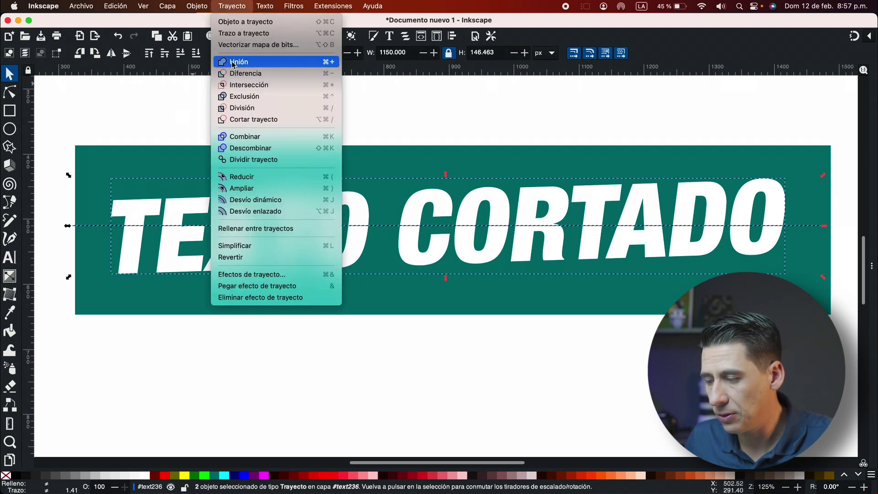
click(249, 112)
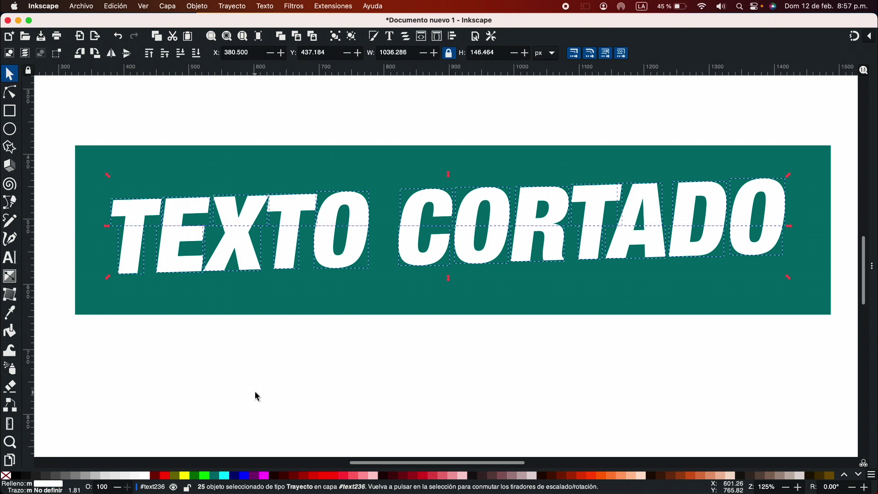
key(shift+super+7)
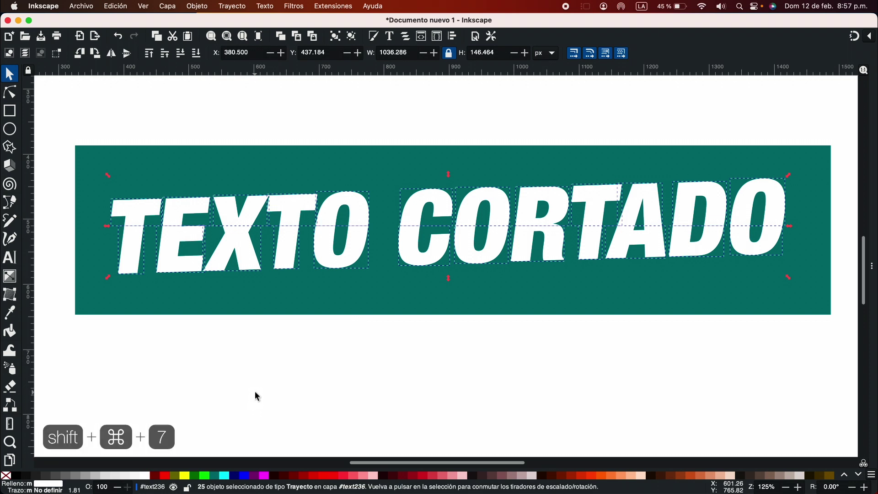
key(shift+ctrl+7)
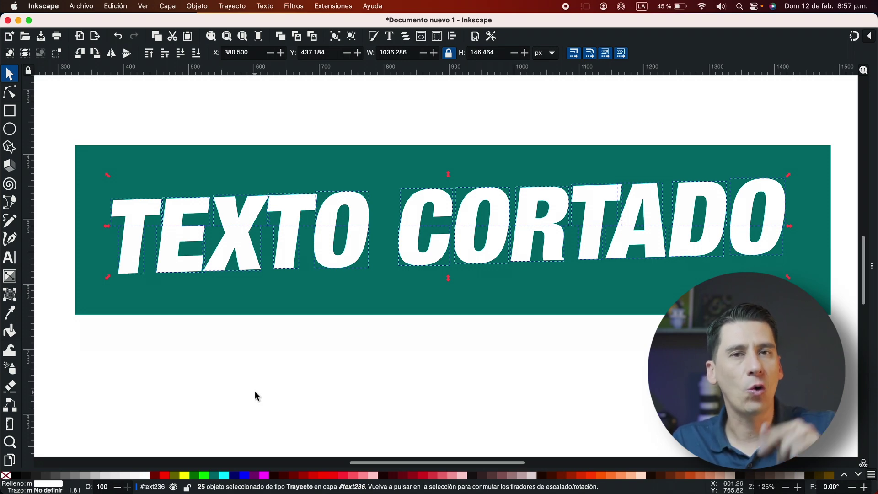
- Select single cut pieces of the first T and the E to check how the letters are divided
click(143, 113)
click(136, 211)
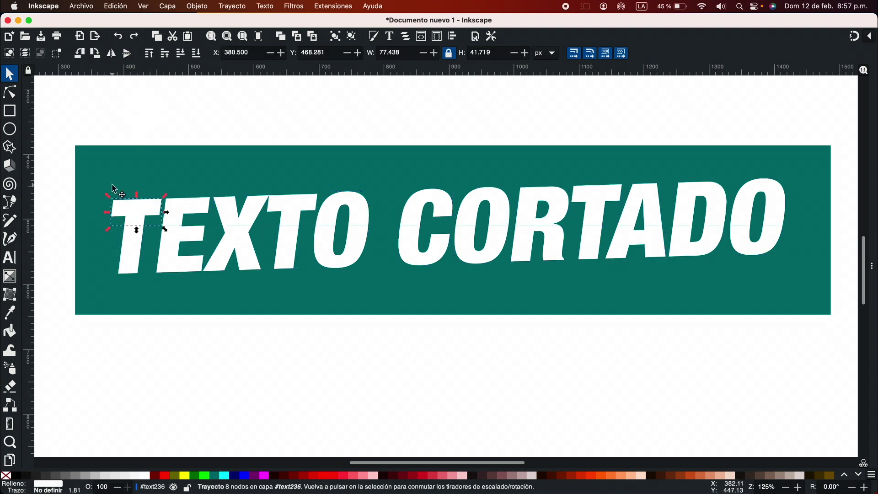
click(177, 249)
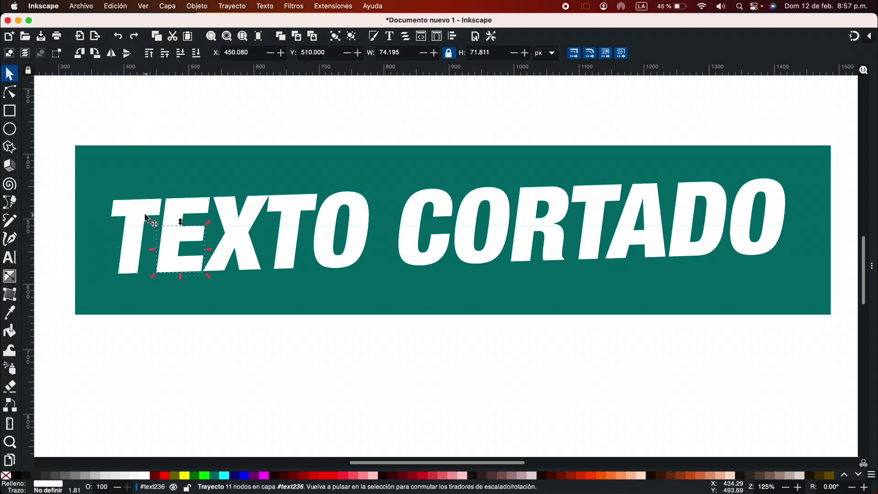
click(135, 199)
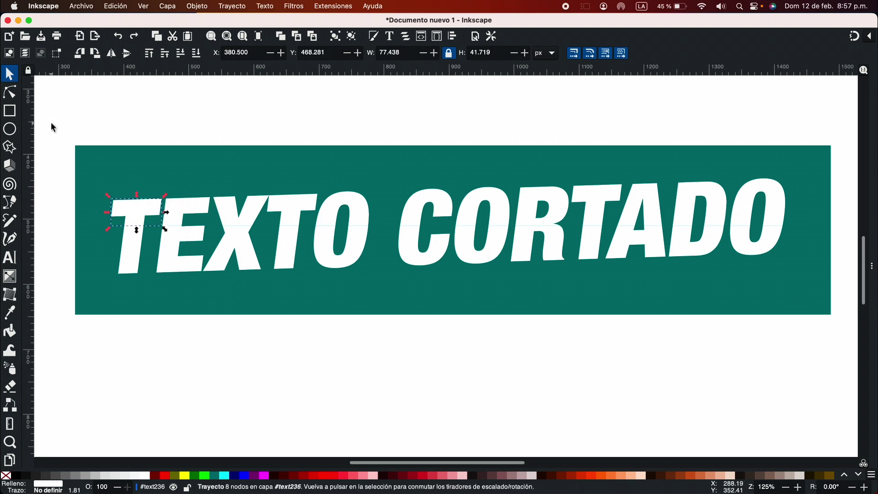
- Select all letter pieces above the cut line and group them
drag(55, 109, 800, 247)
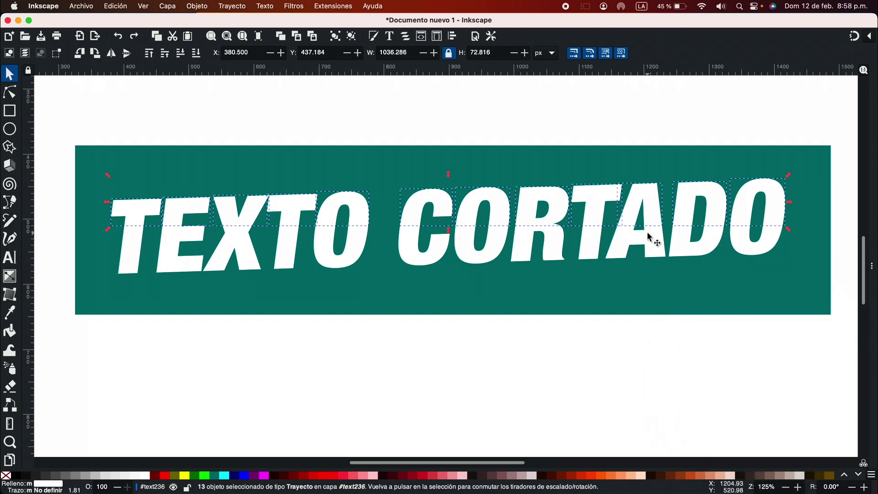
right_click(778, 204)
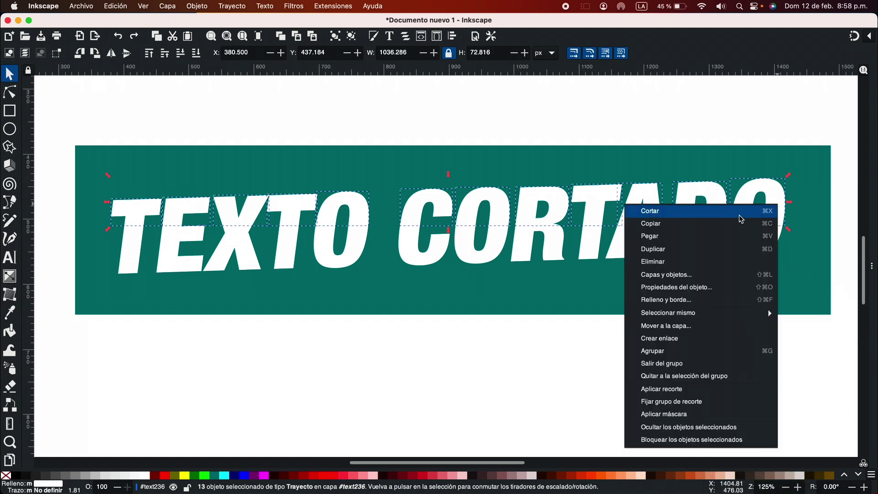
click(518, 396)
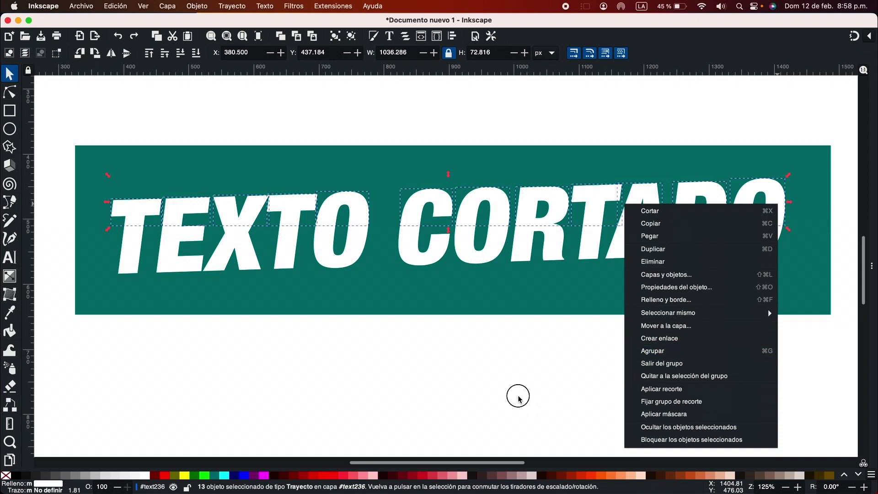
key(super+g)
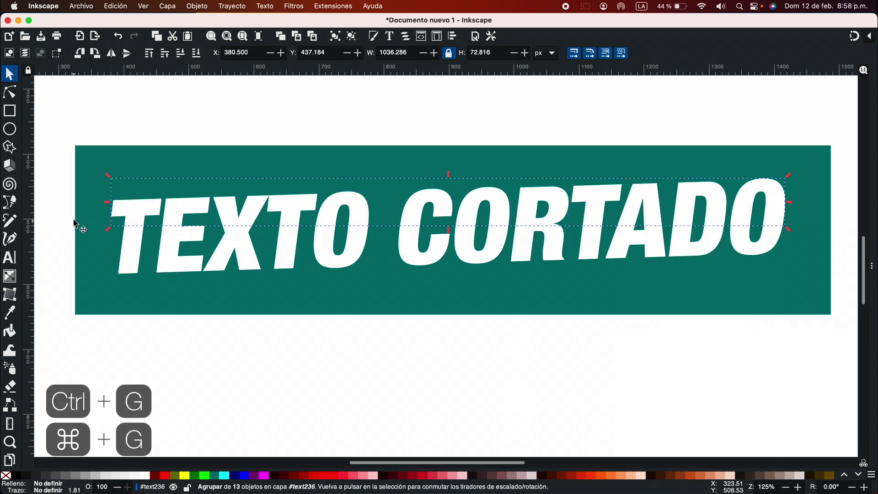
- Select all letter pieces below the cut line and group them
drag(58, 210, 814, 290)
key(super+g)
click(603, 343)
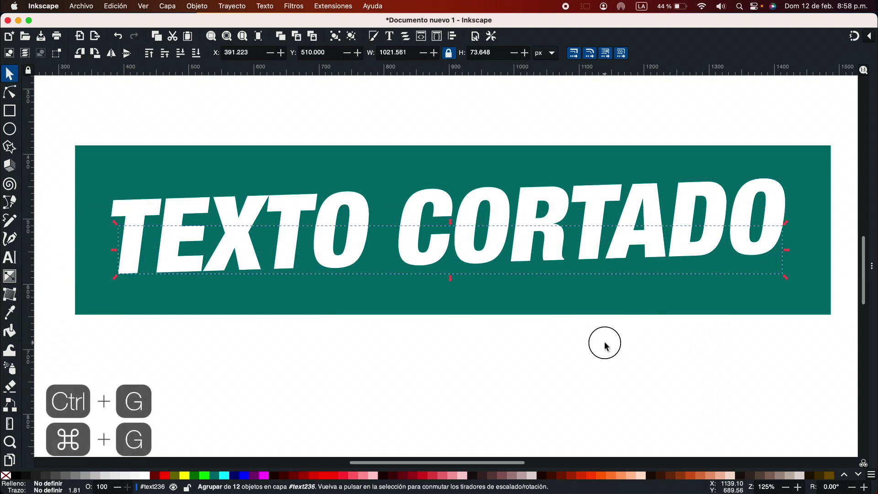
- Fill the group of upper letter halves with 40% grey
click(554, 222)
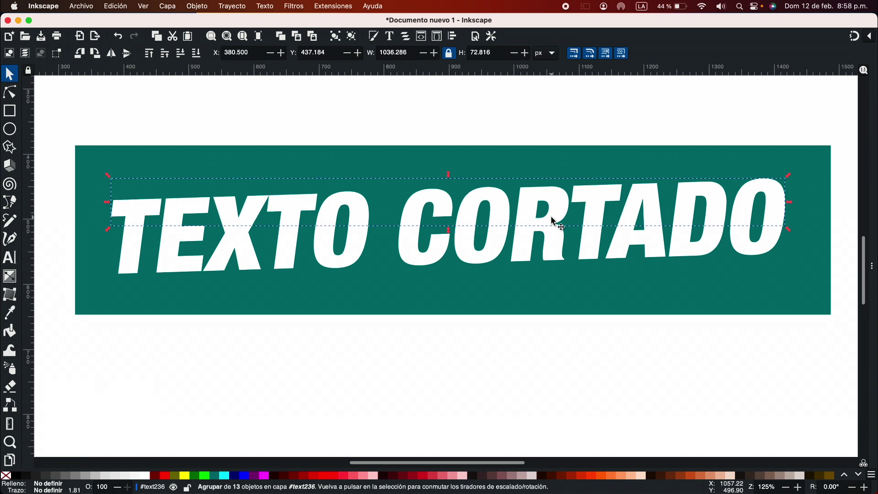
click(68, 481)
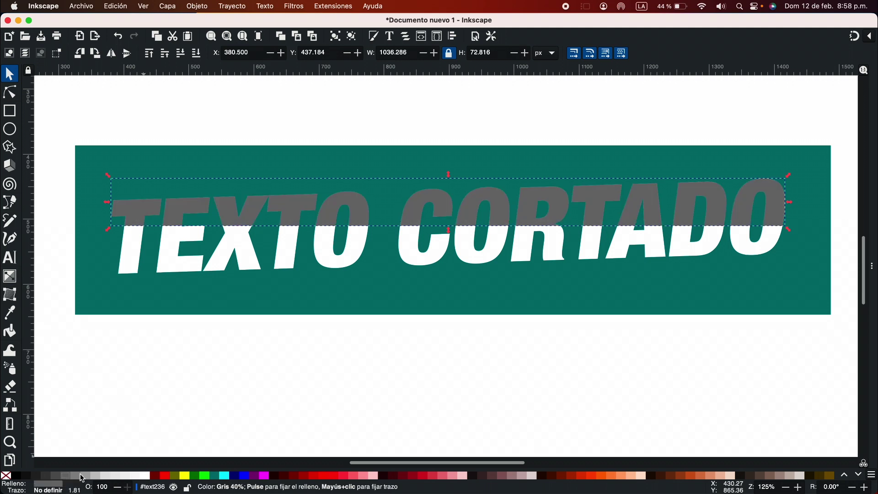
click(86, 478)
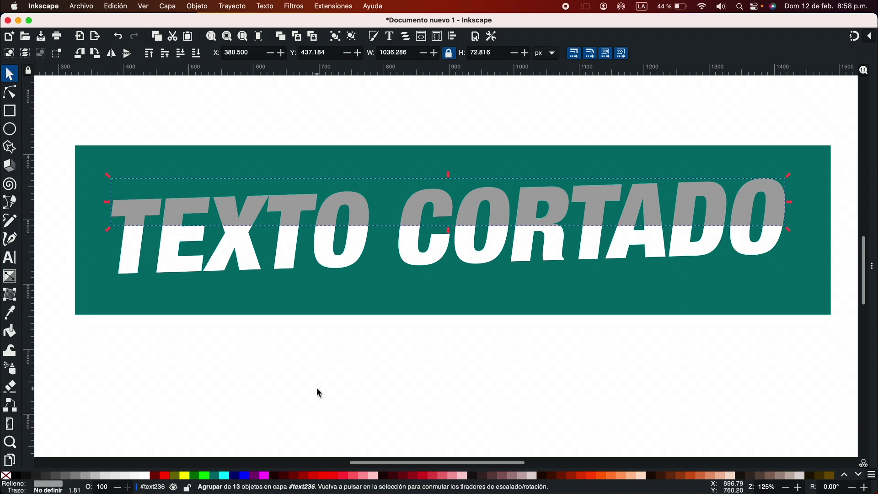
- Apply a short vertical gradient to the upper halves, fading from grey at the cut line upward to white, and deselect the group
scroll(317, 388, right, 3)
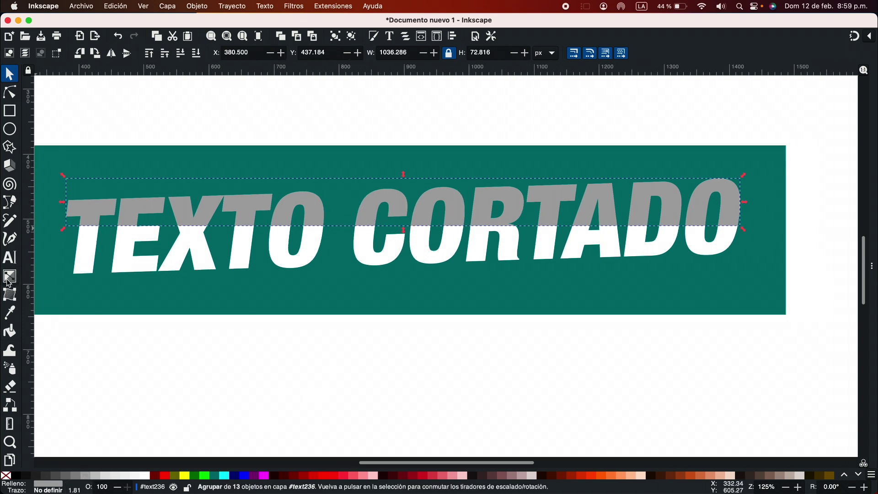
key(g)
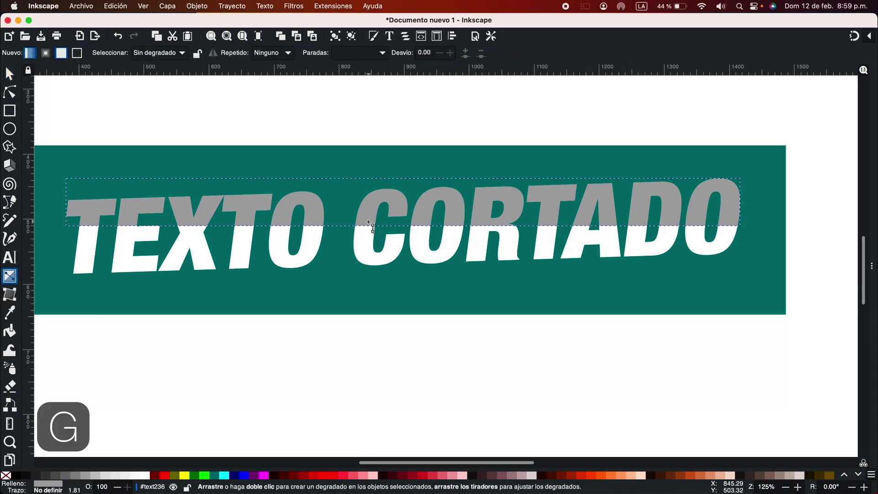
drag(368, 225, 368, 215)
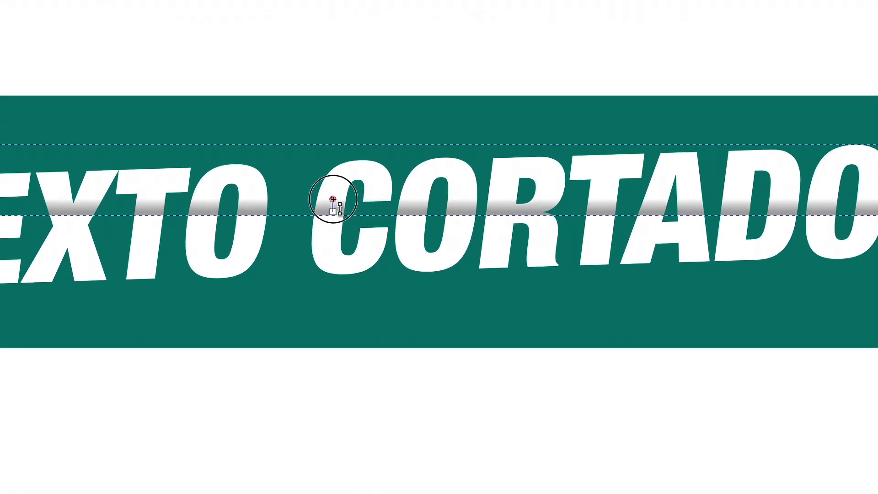
key(s)
key(Escape)
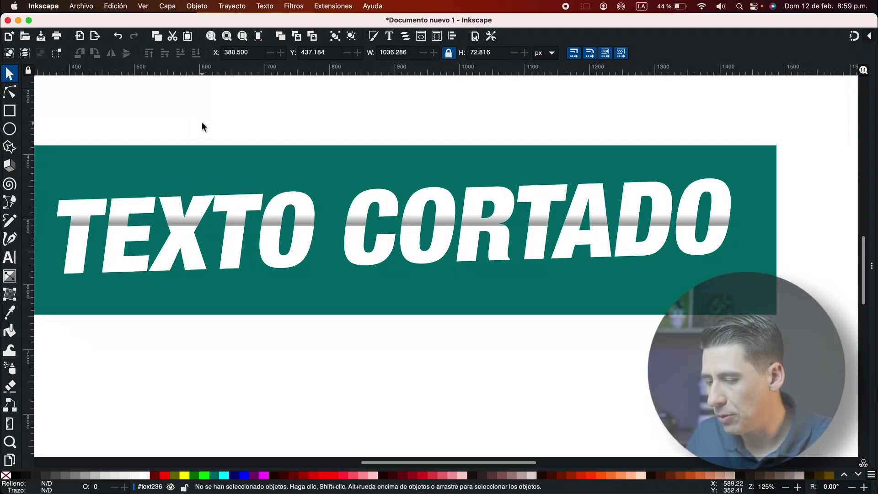
- Lower the opacity of the upper letter halves group to 88%, deselect it and hide the side dialogs
scroll(201, 121, right, 3)
scroll(201, 122, up, 1)
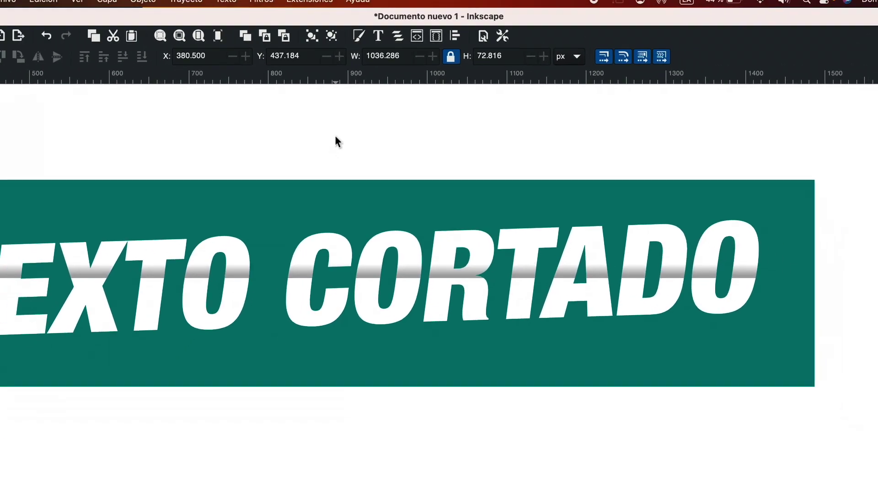
key(shift+super+f)
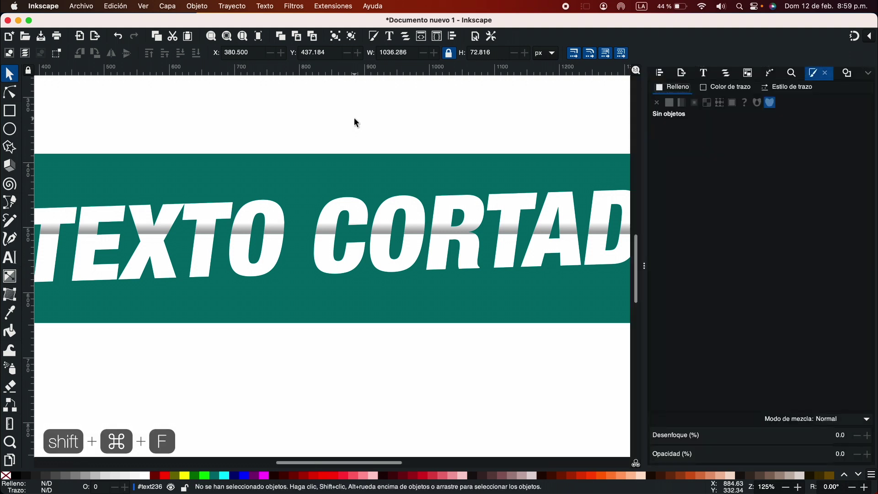
click(415, 229)
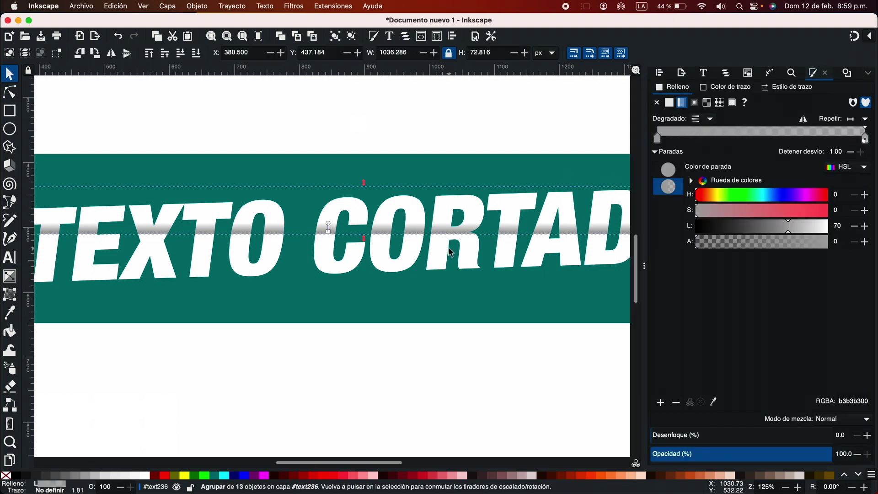
mouse_move(797, 458)
mouse_down()
mouse_move(757, 456)
mouse_move(809, 455)
mouse_up()
click(206, 225)
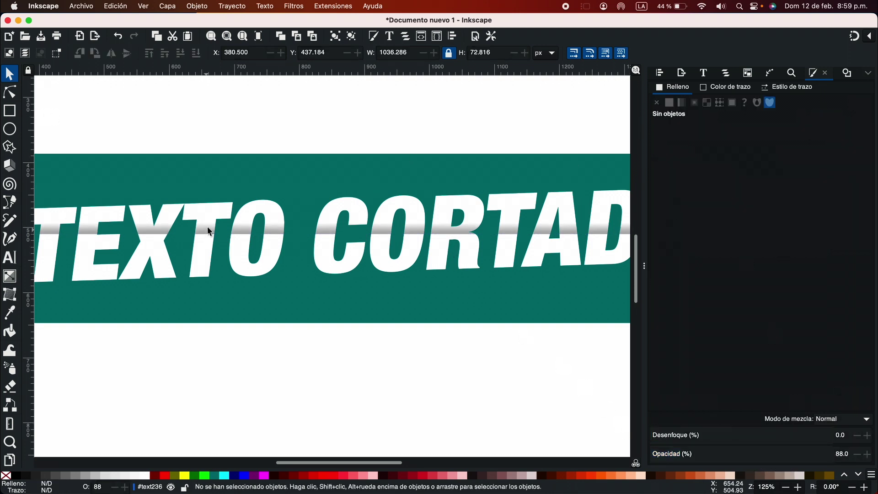
click(206, 225)
click(410, 374)
key(F12)
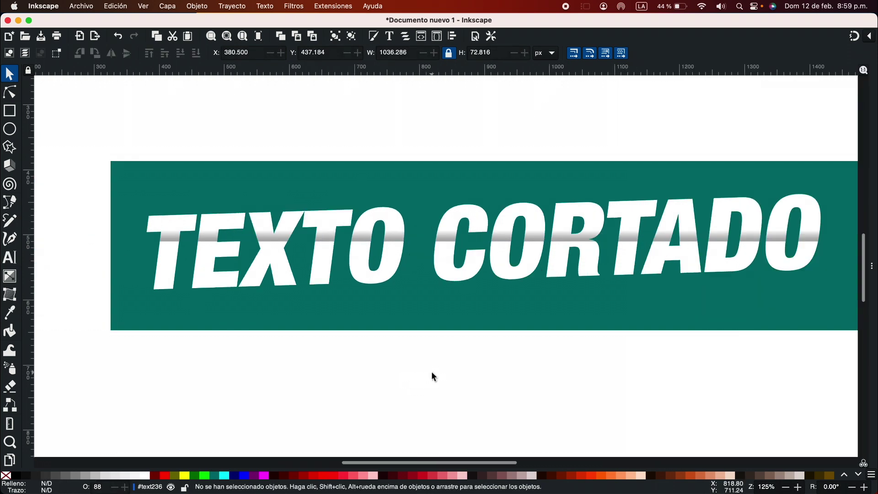
- Nudge the group of lower letter halves 2 px to the left and deselect it
scroll(431, 371, right, 2)
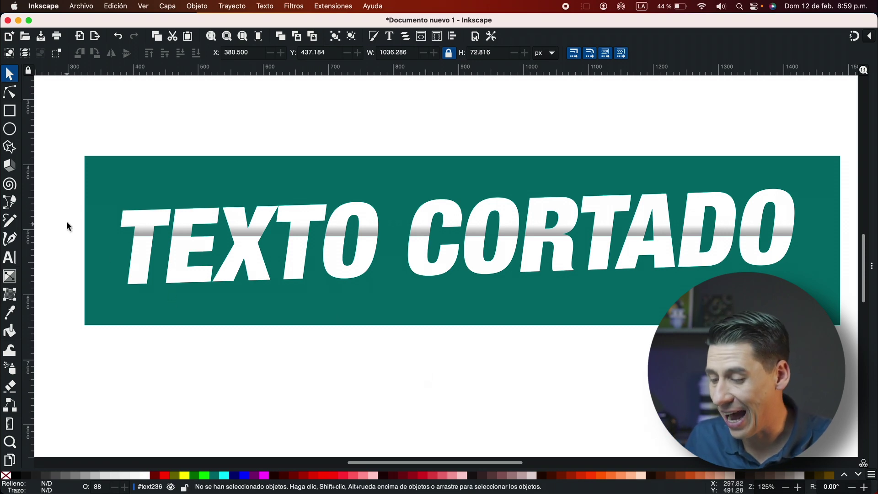
drag(67, 221, 818, 325)
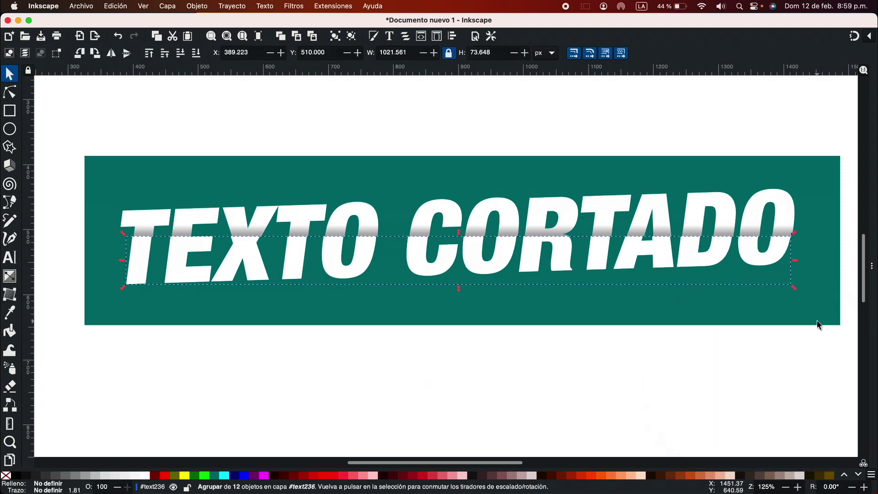
key(Left)
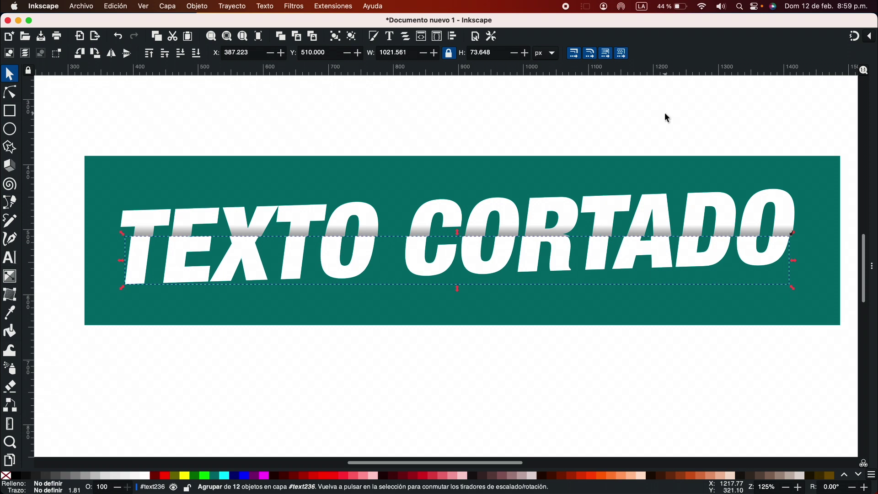
click(627, 115)
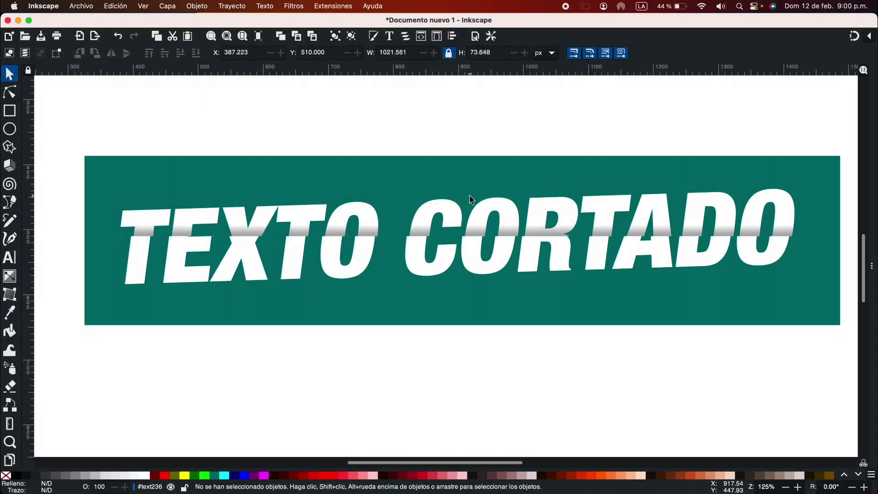
- Select the teal rectangle together with both letter groups and move them to the top of the page, at about Y 32 px
scroll(469, 195, down, 2)
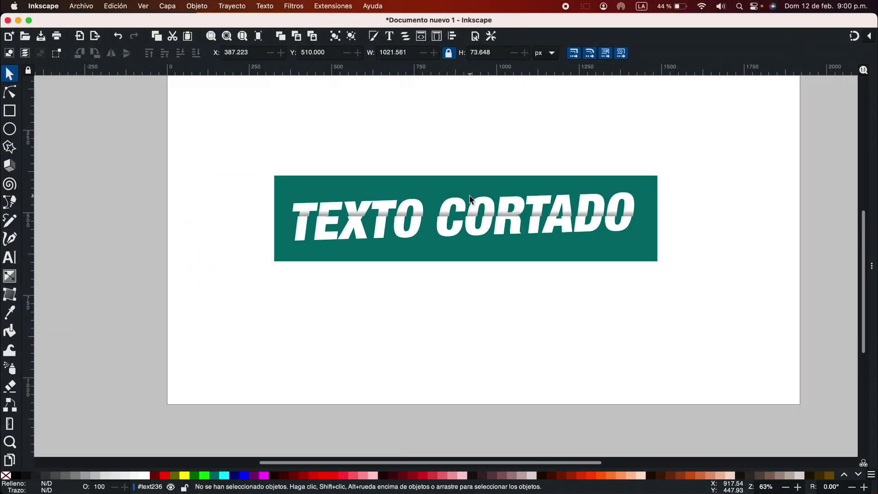
scroll(469, 195, up, 3)
scroll(469, 194, right, 4)
drag(164, 185, 675, 370)
drag(566, 328, 555, 204)
- Add a new text object reading TEXTO CORTADO in the empty area below the teal banner
scroll(470, 323, down, 1)
scroll(467, 317, down, 1)
scroll(468, 317, up, 2)
scroll(467, 317, down, 1)
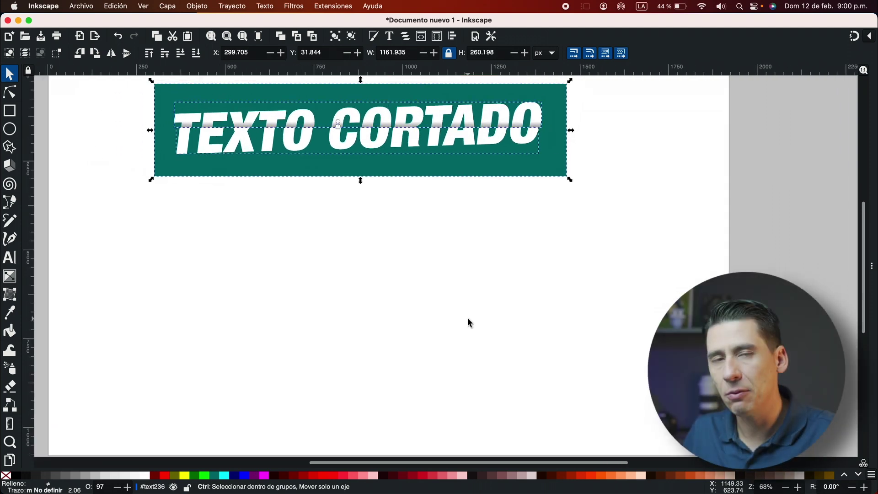
scroll(468, 317, up, 1)
scroll(467, 317, down, 1)
scroll(468, 317, left, 1)
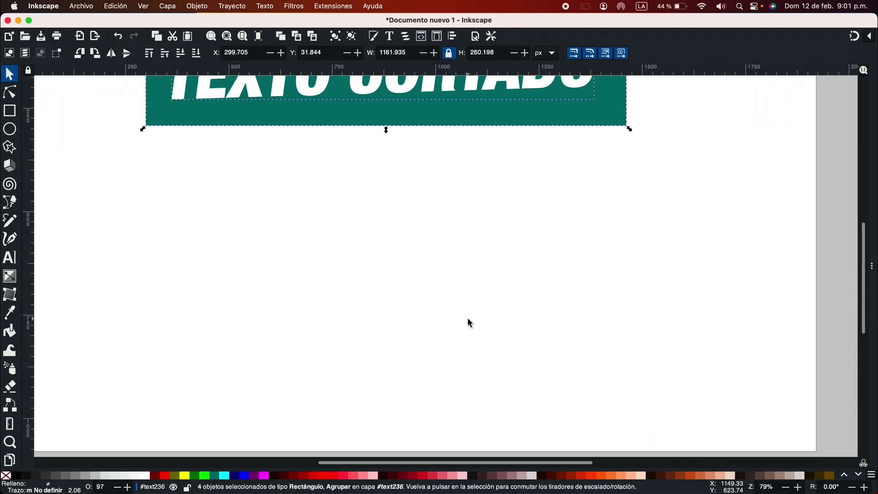
key(t)
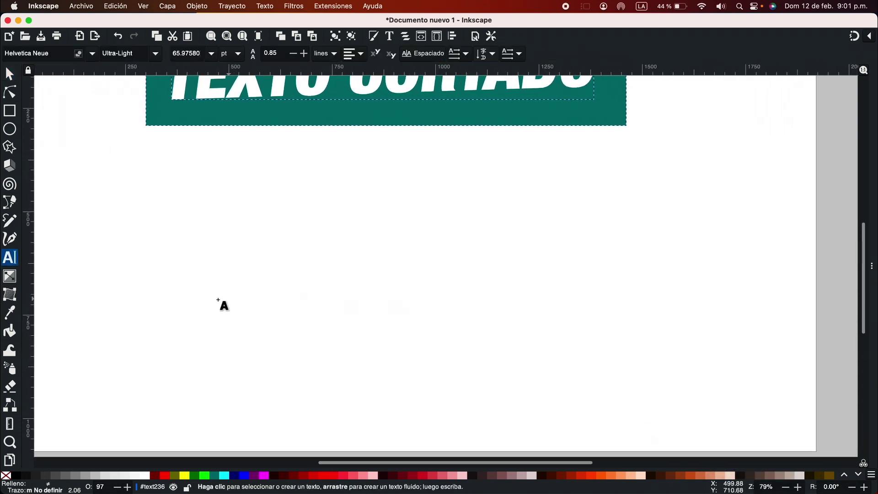
click(215, 299)
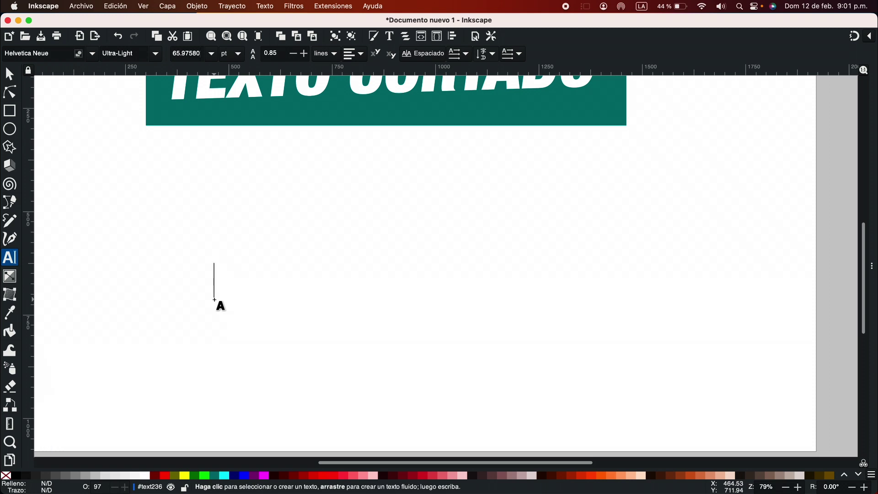
text(TEXTO CORTADO)
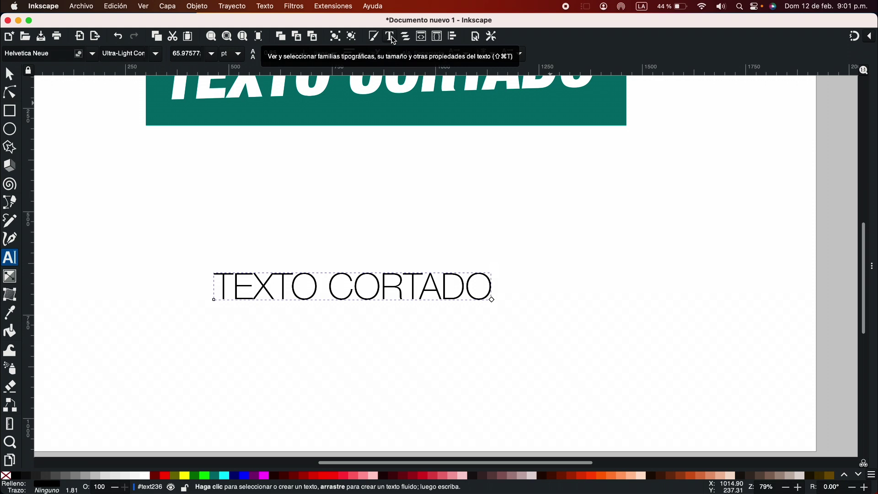
- Set the new text's font style to Heavy Condensed
click(156, 53)
key(Down)
key(Down)
key(Down)
key(Down)
key(Down)
key(Down)
key(Down)
key(Down)
key(Down)
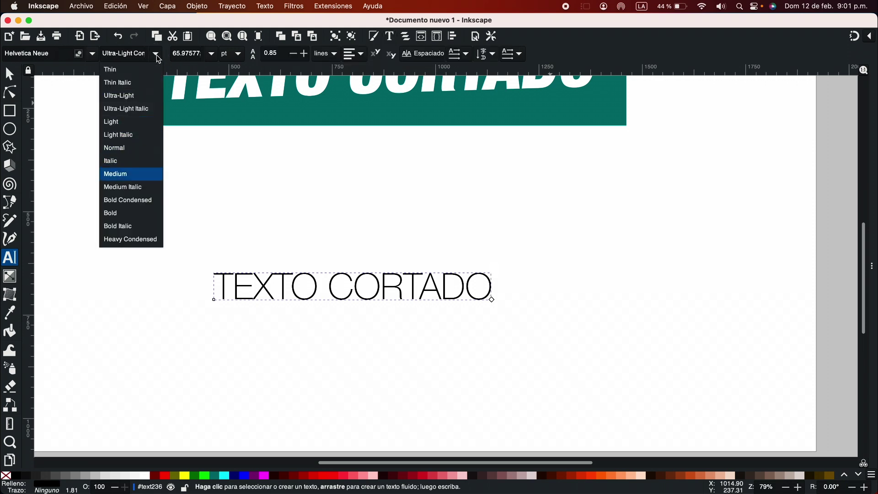
key(Down)
key(Return)
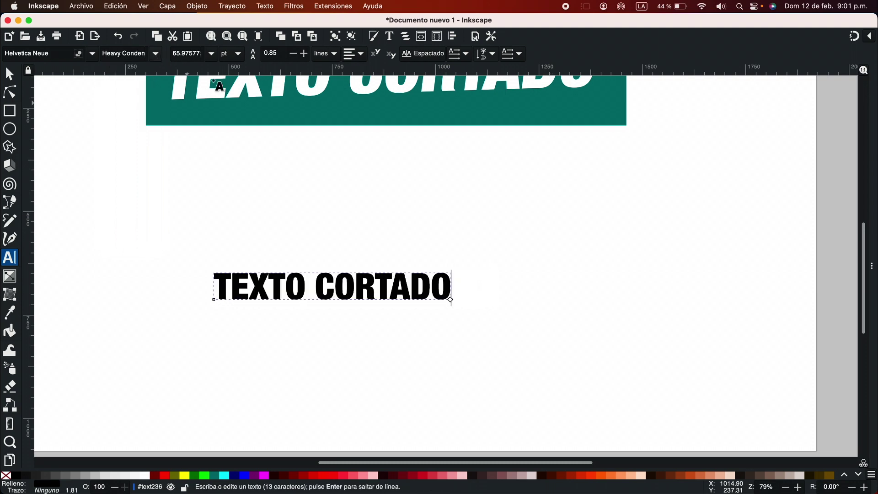
- Enlarge the new text and skew it upward to the right with a slight italic slant, about 939 by 141 px overall
key(F1)
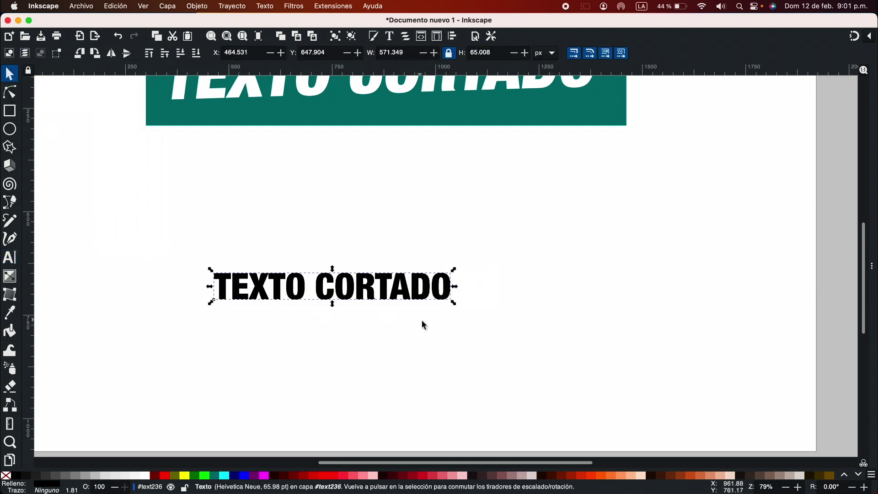
scroll(424, 304, up, 1)
drag(465, 256, 668, 190)
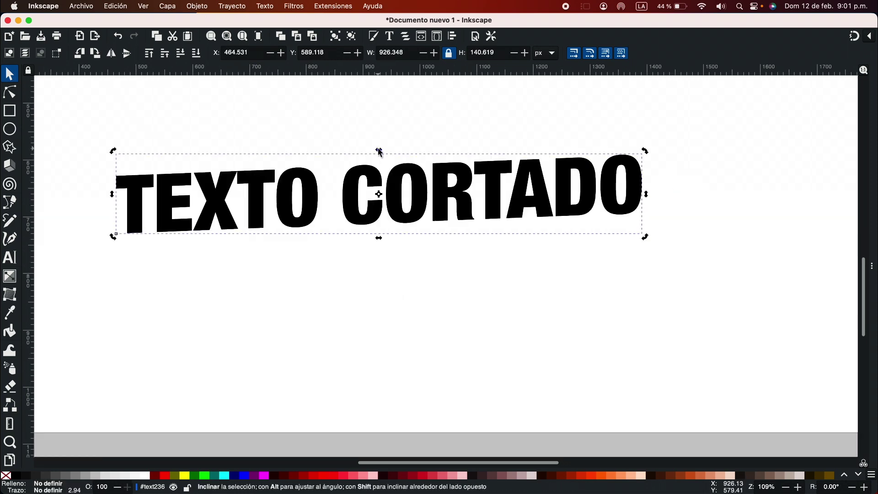
drag(379, 152, 383, 152)
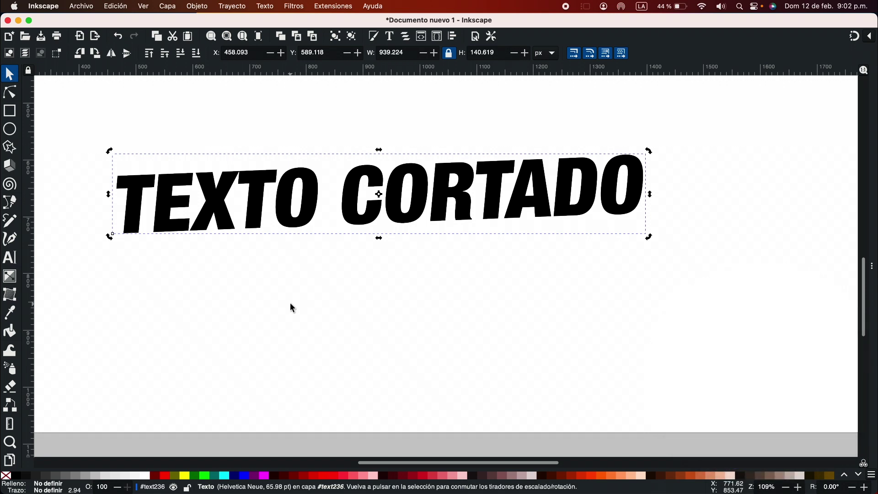
- Convert the new text to letter paths and check the nodes of the O in TEXTO
click(244, 13)
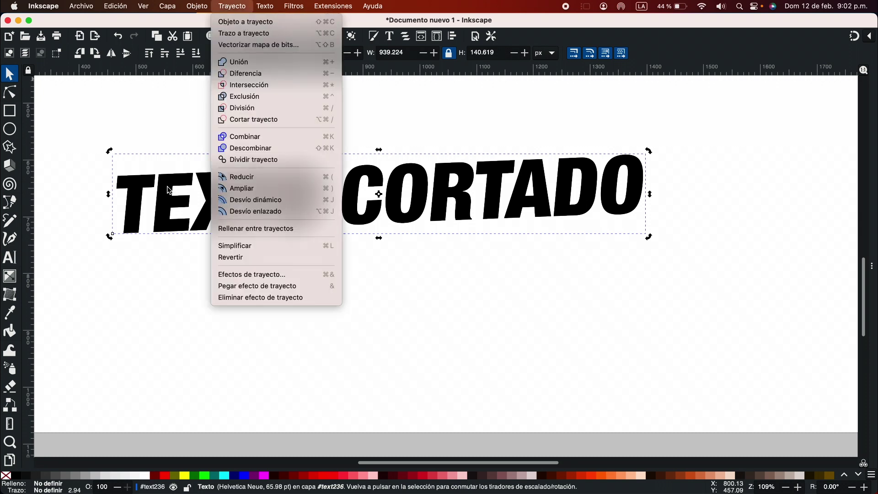
click(195, 297)
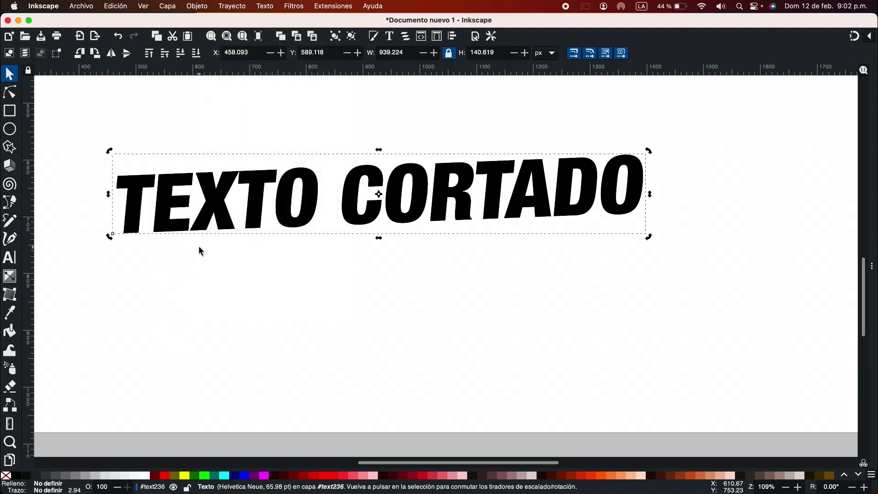
key(shift+super+c)
key(ctrl+shift+c)
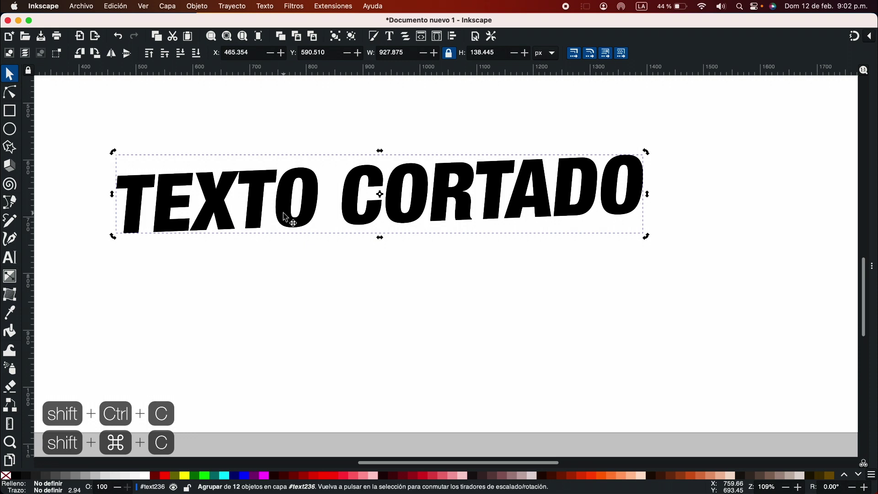
key(n)
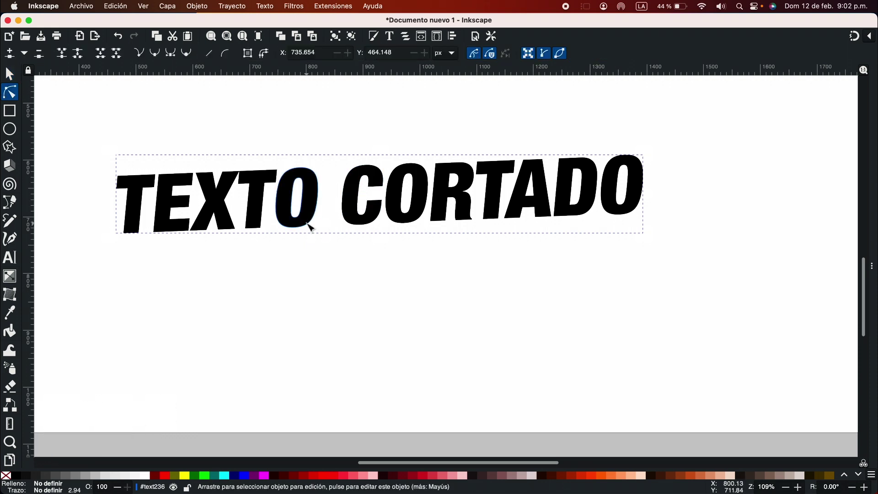
click(311, 223)
key(F2)
click(165, 145)
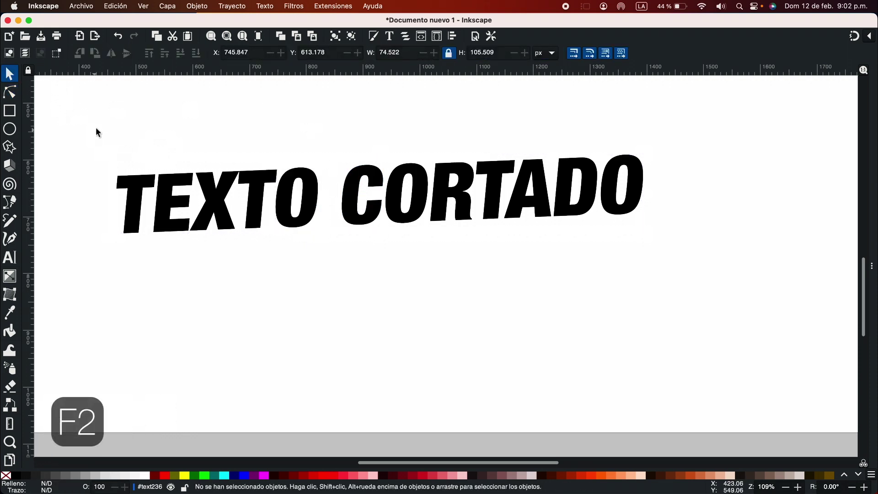
- Combine the group of letter paths into a single path and check its nodes
click(130, 208)
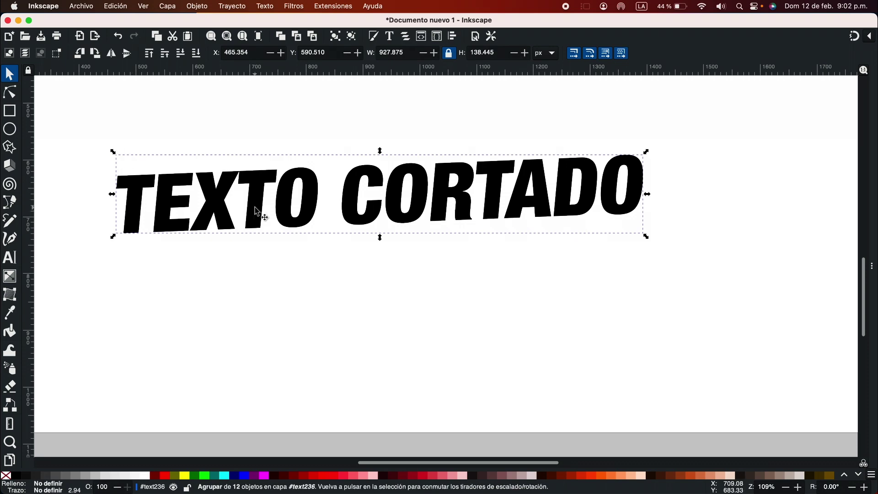
click(231, 6)
click(256, 140)
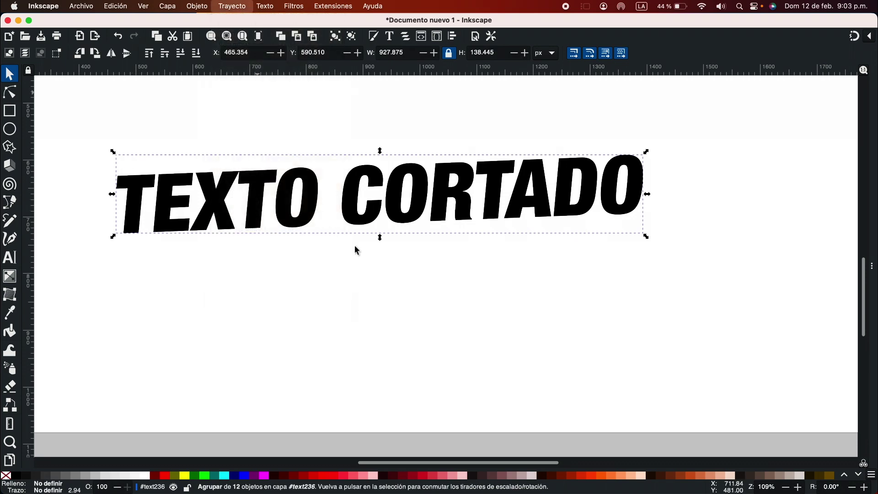
key(F2)
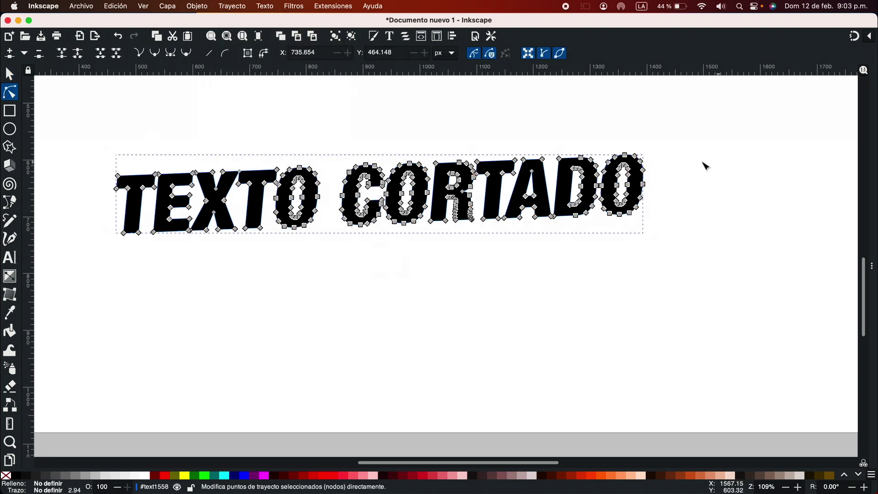
key(F1)
click(102, 137)
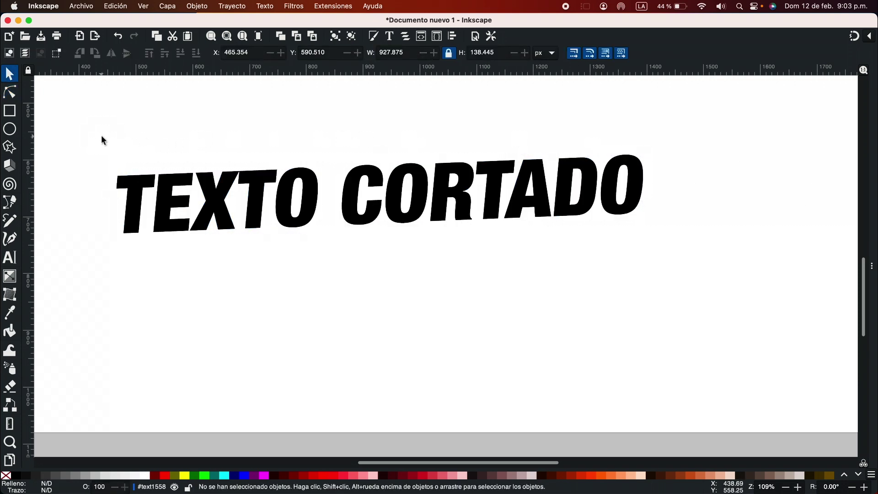
- Add the Slice (Porción) live path effect to the combined text path
click(183, 192)
scroll(183, 192, right, 5)
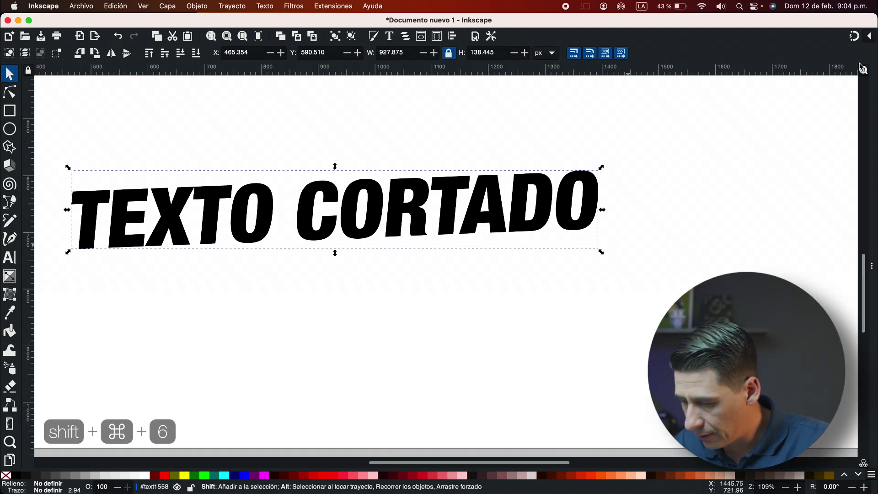
key(shift+super+6)
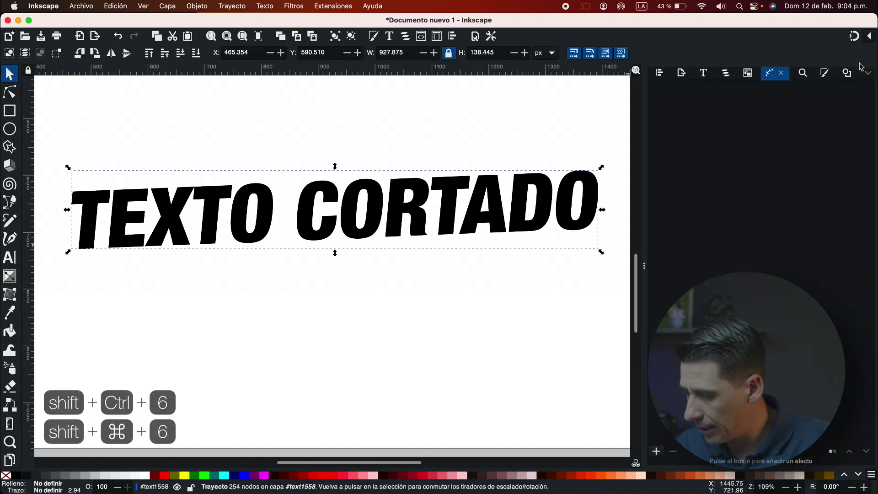
click(657, 451)
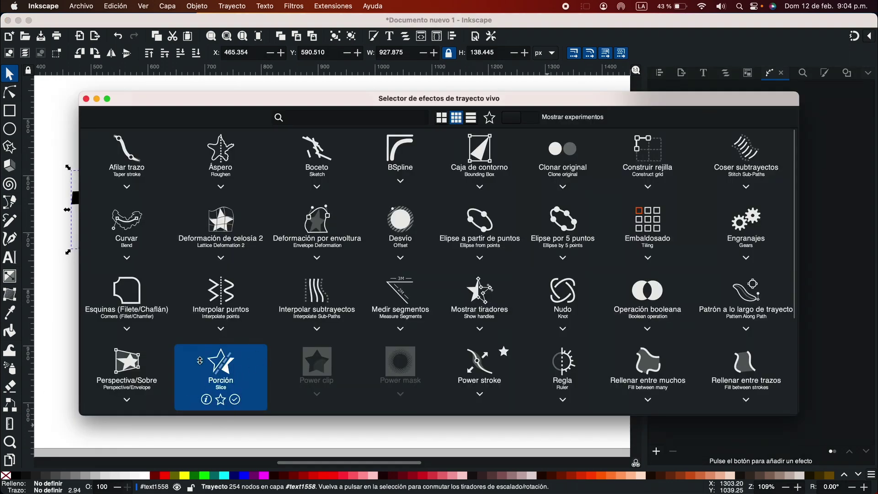
click(224, 371)
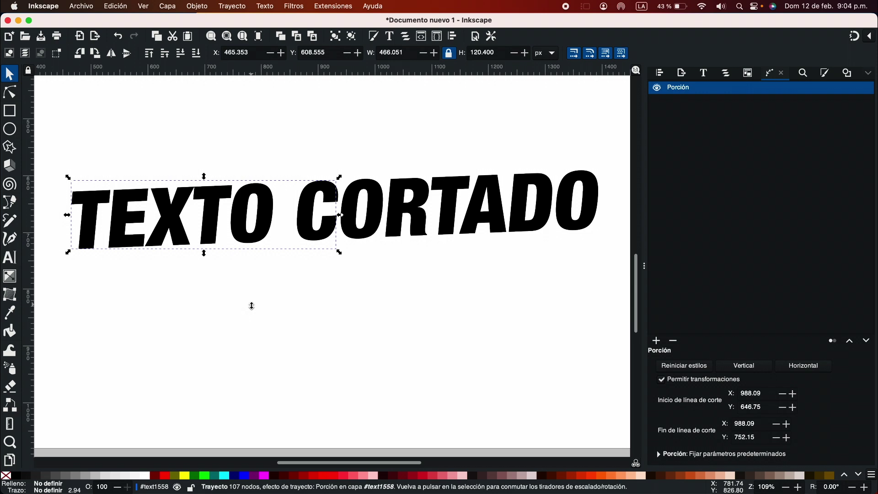
- Set the slice line to horizontal and tilt it by moving its end point to about X 519, Y 712, just outside the first T
key(n)
click(807, 366)
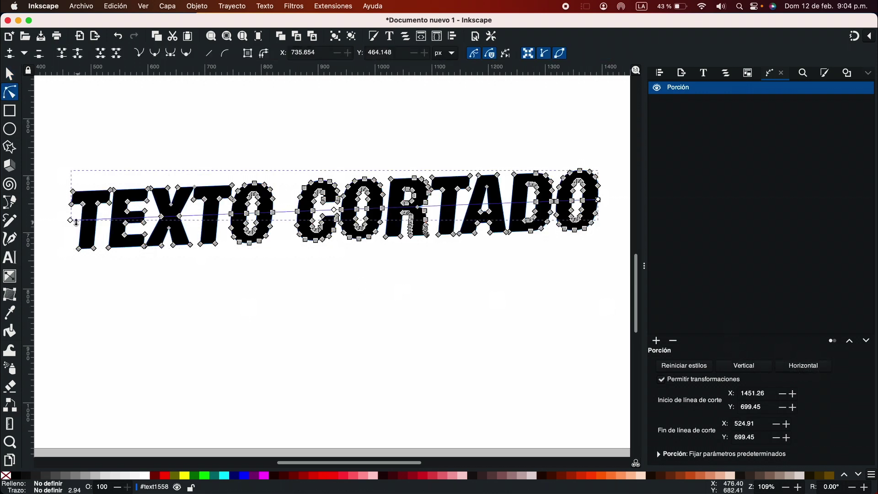
drag(68, 231, 66, 227)
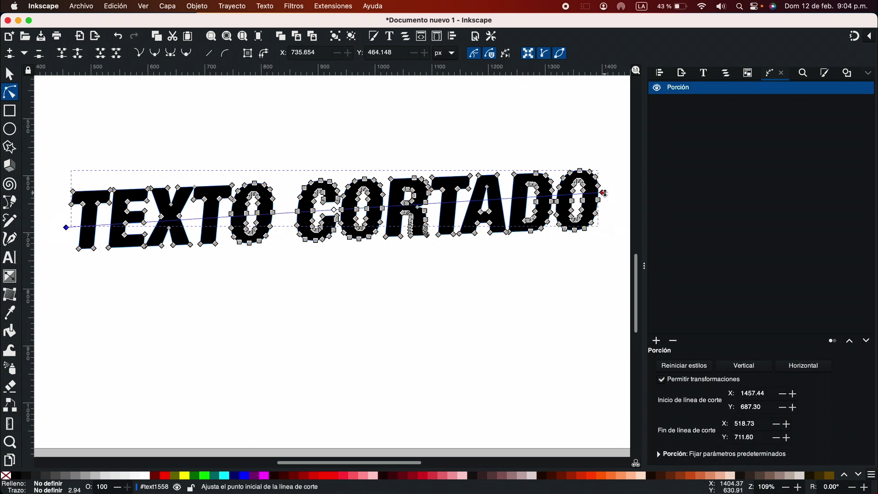
- Adjust the slice line by moving its start point to about X 1464, Y 708, just outside the last O
drag(603, 192, 605, 204)
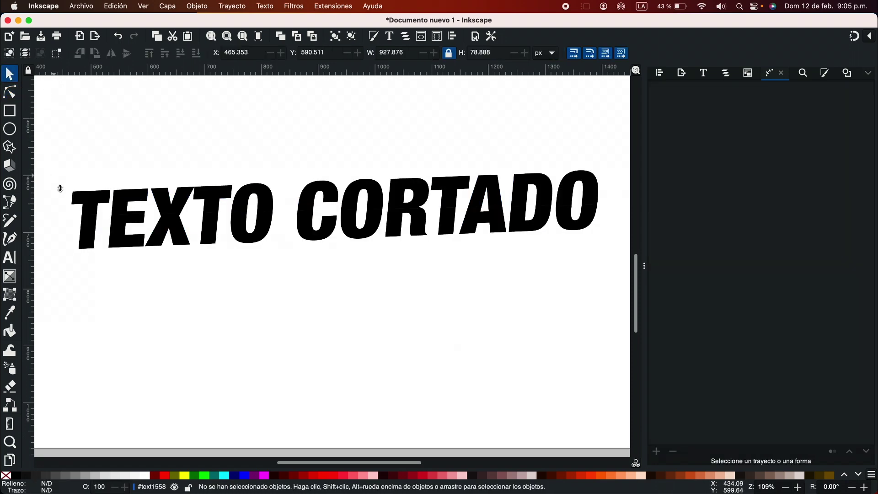
key(F1)
- Try to move the upper half of the sliced text up, undo the move, and select both halves to check them
drag(93, 199, 94, 182)
key(ctrl+z)
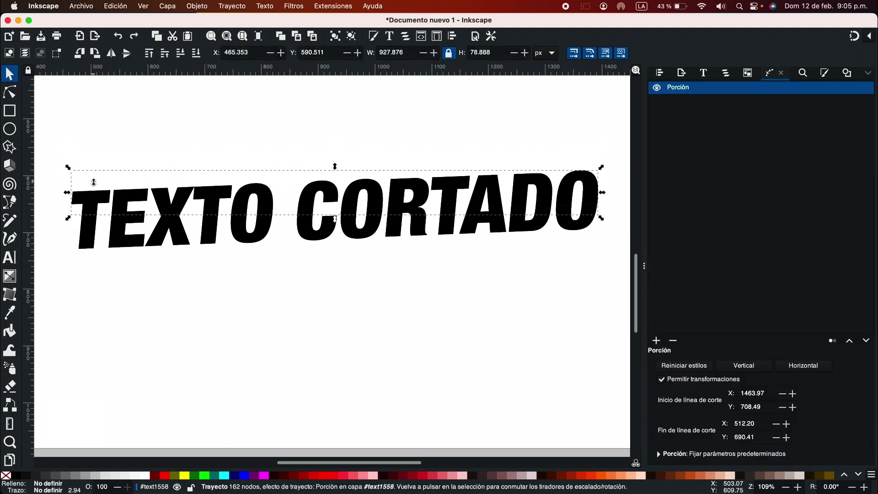
click(65, 151)
drag(63, 143, 611, 286)
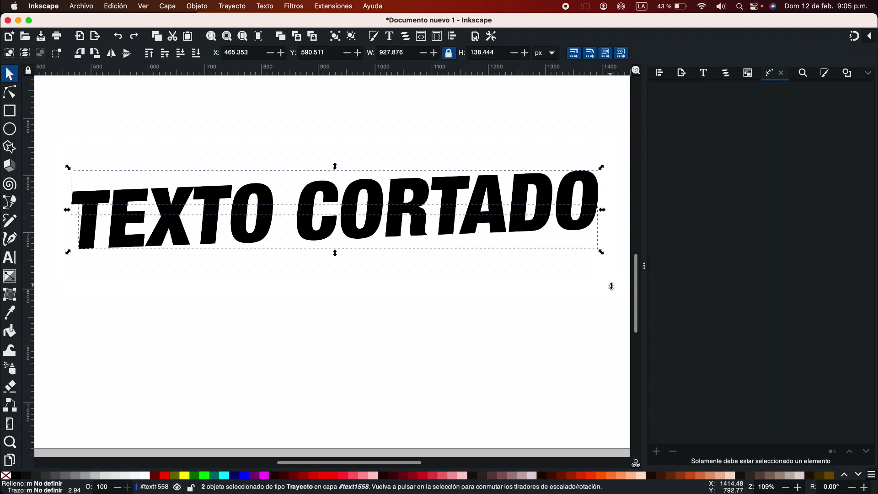
- Convert the lower half and the upper half of the sliced text to plain paths with Object to Path
click(394, 270)
click(399, 201)
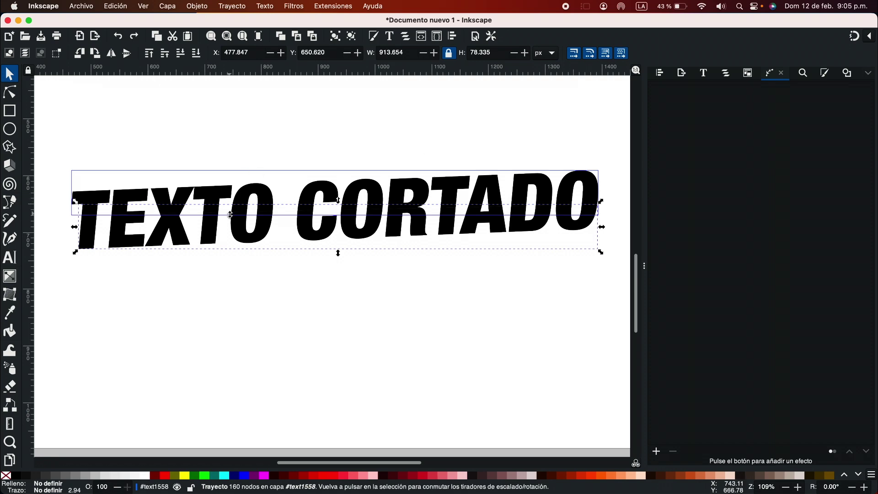
click(232, 6)
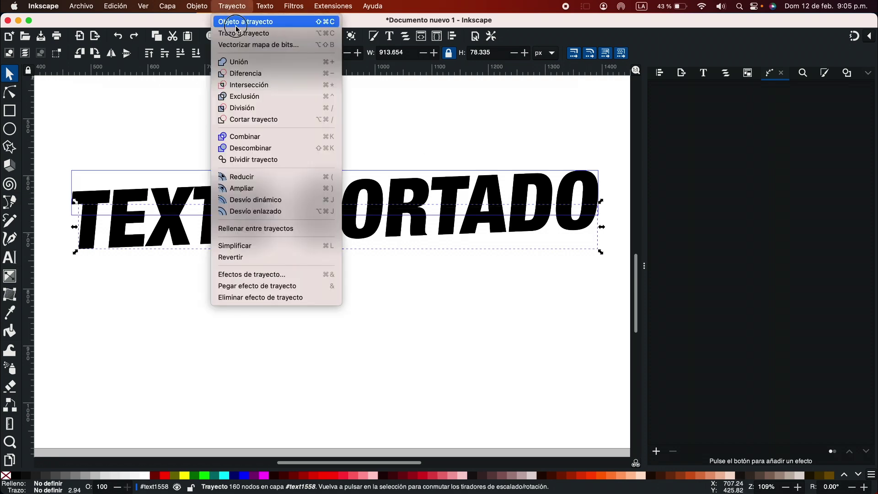
click(229, 22)
click(210, 202)
key(shift+super+c)
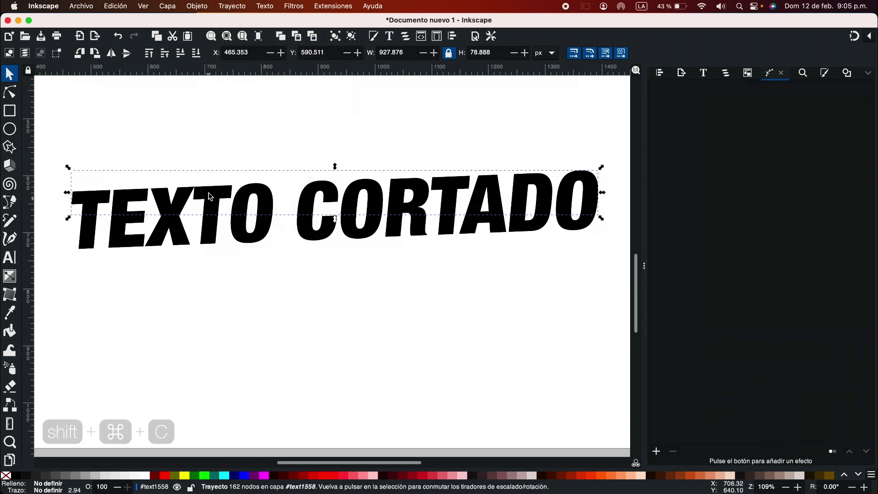
- Separate the two halves of the black text by moving the lower half down about 8 px
drag(211, 203, 213, 189)
key(5)
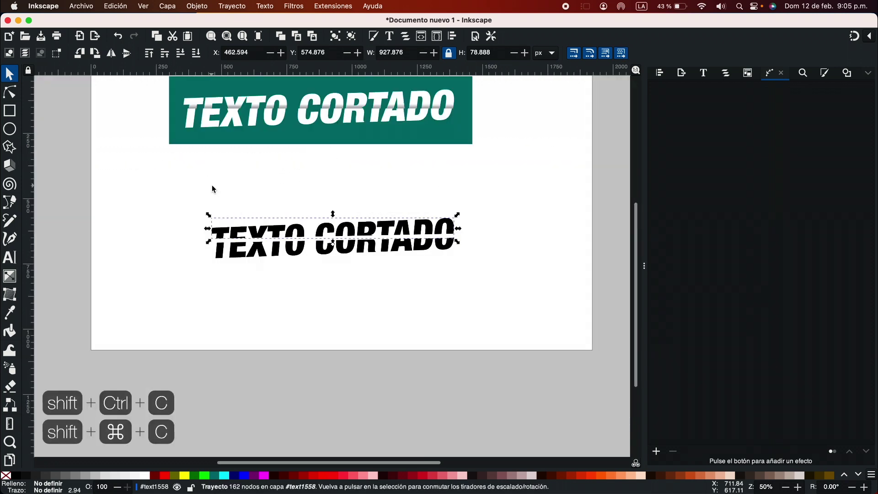
click(277, 243)
scroll(276, 244, up, 4)
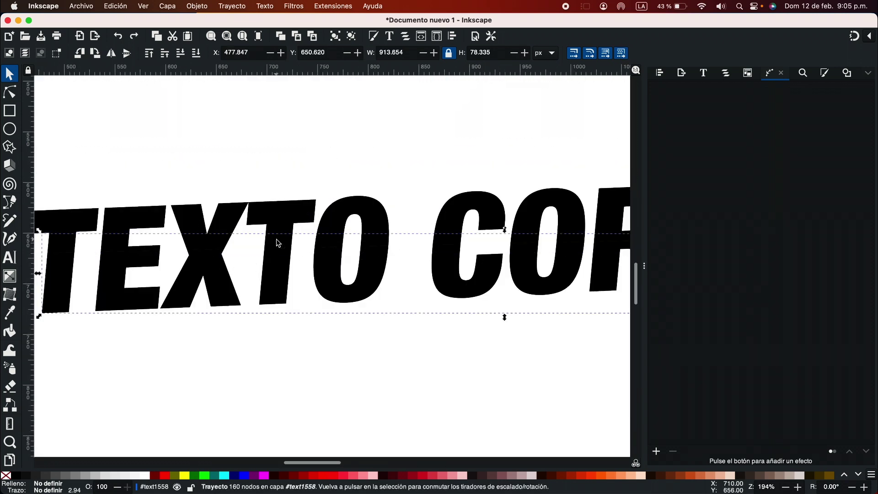
key(Up)
- Duplicate the cut black text below itself and place a copy of the green rectangle behind the lower copy
drag(530, 322, 522, 398)
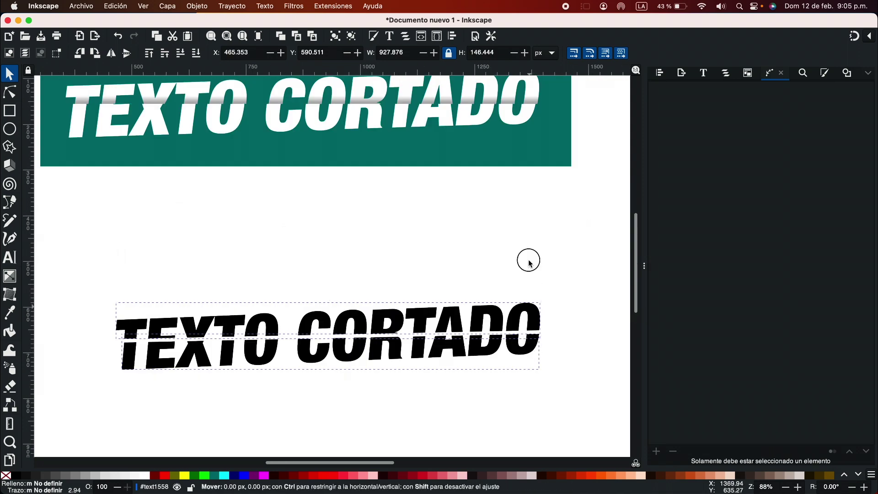
key(ctrl+d)
click(547, 150)
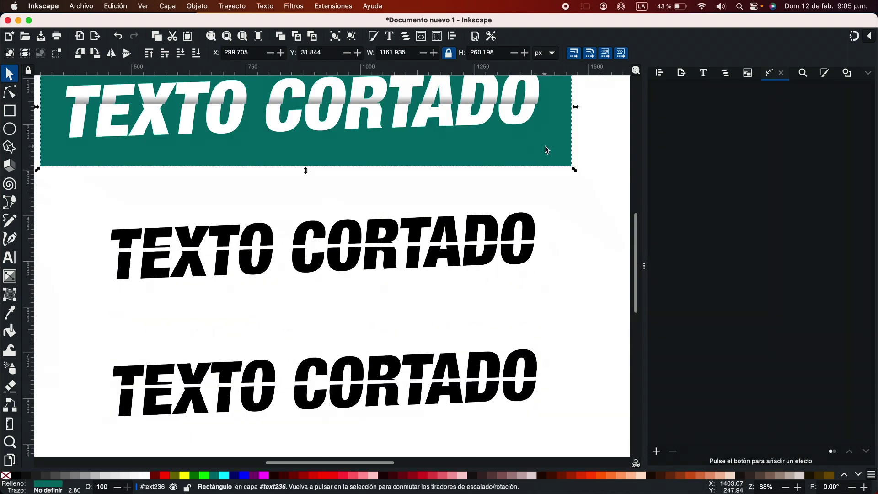
key(super+d)
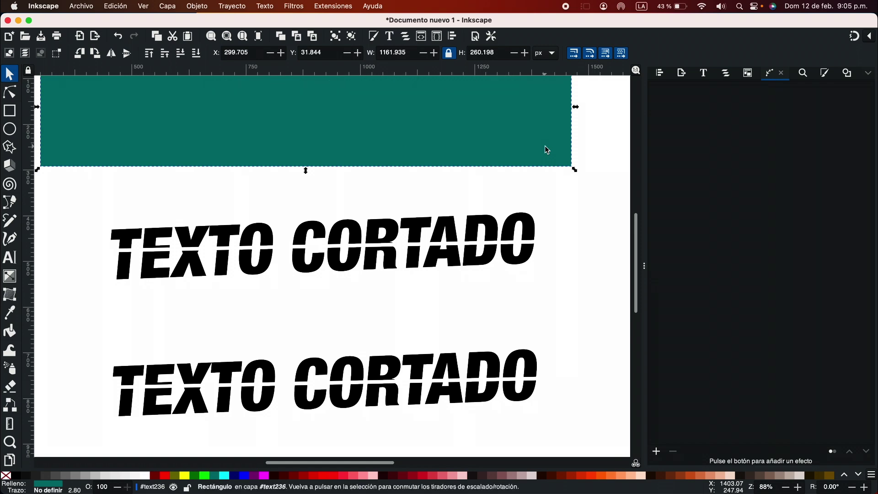
drag(546, 149, 562, 402)
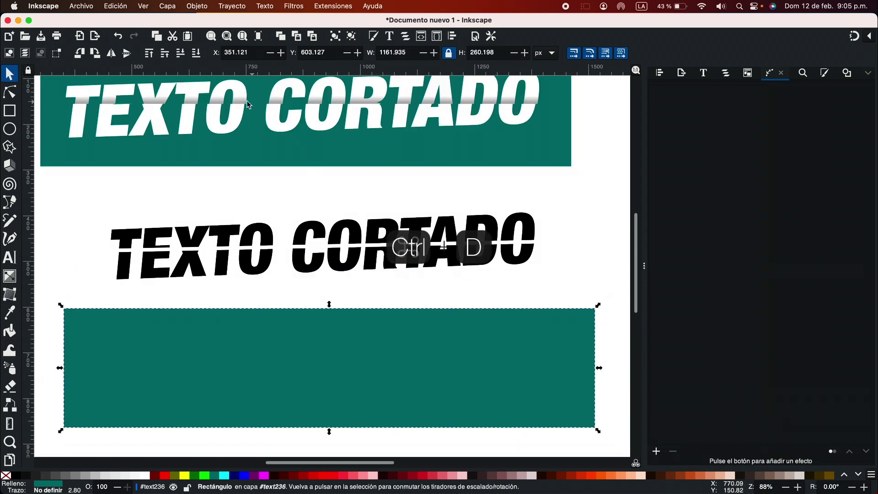
key(End)
- Fill both halves of the cut text on the new green rectangle with white
click(232, 395)
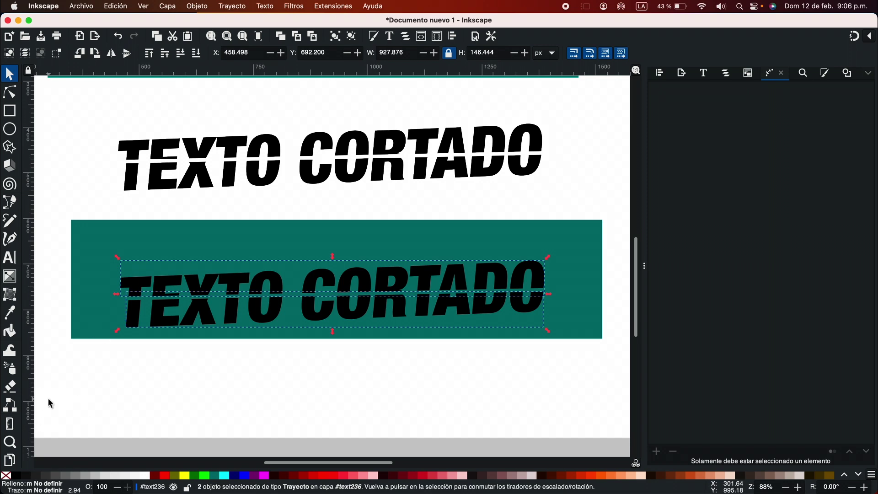
click(145, 476)
click(191, 426)
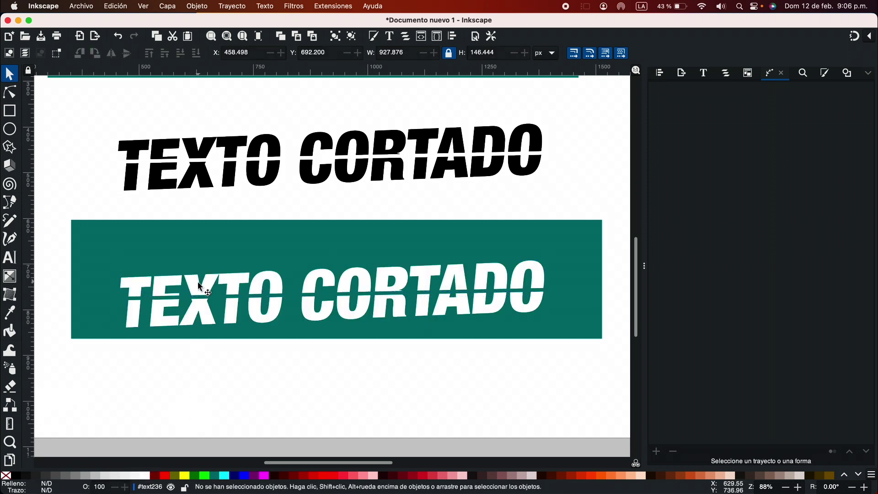
- Shade the upper half of the white text with a short Gris 30% grey gradient fading upward from its cut edge
click(200, 287)
scroll(137, 407, down, 3)
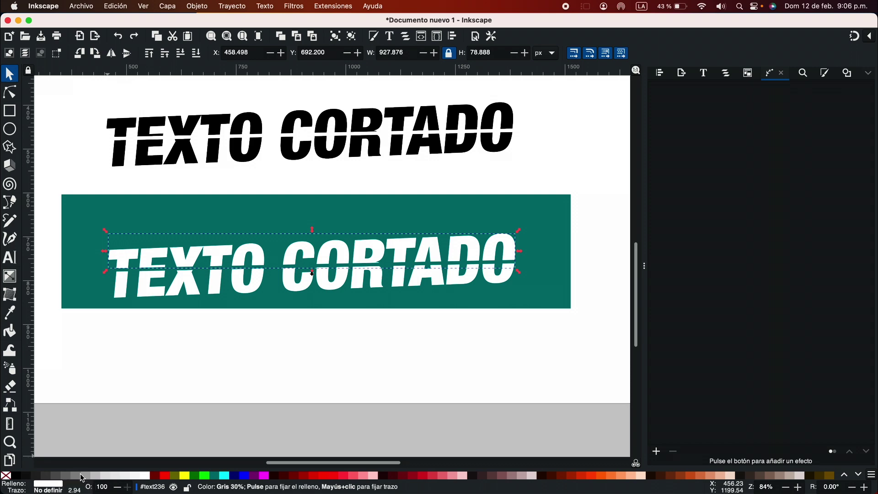
click(82, 477)
key(g)
scroll(309, 280, up, 5)
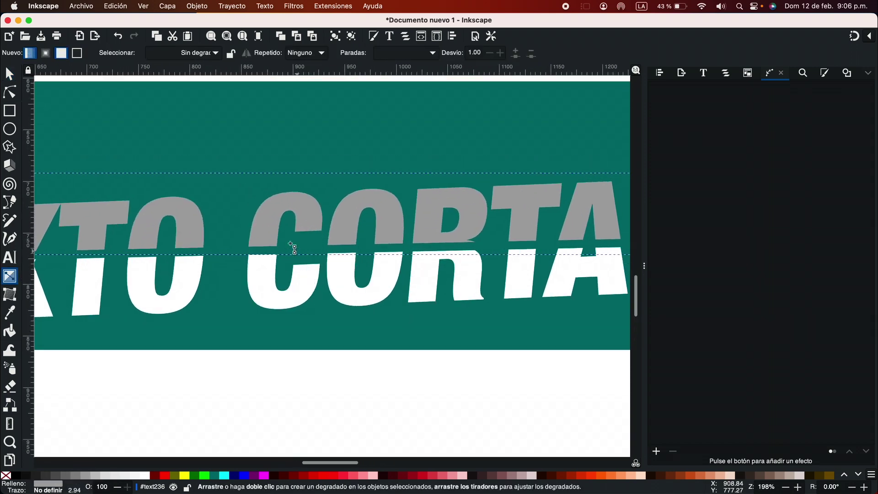
drag(267, 241, 267, 227)
key(s)
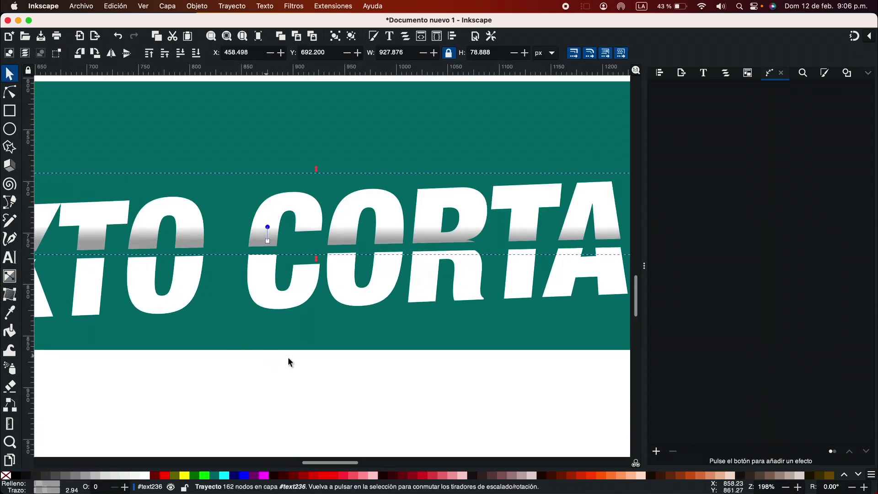
- Move the white lower half against the shaded edge, raise it to the front, and offset it slightly left to about X 468, Y 752
drag(272, 306, 271, 295)
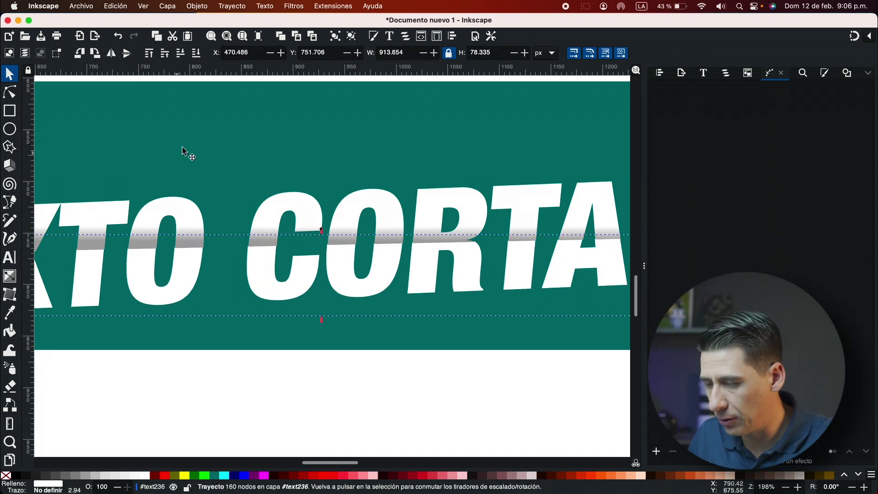
click(150, 53)
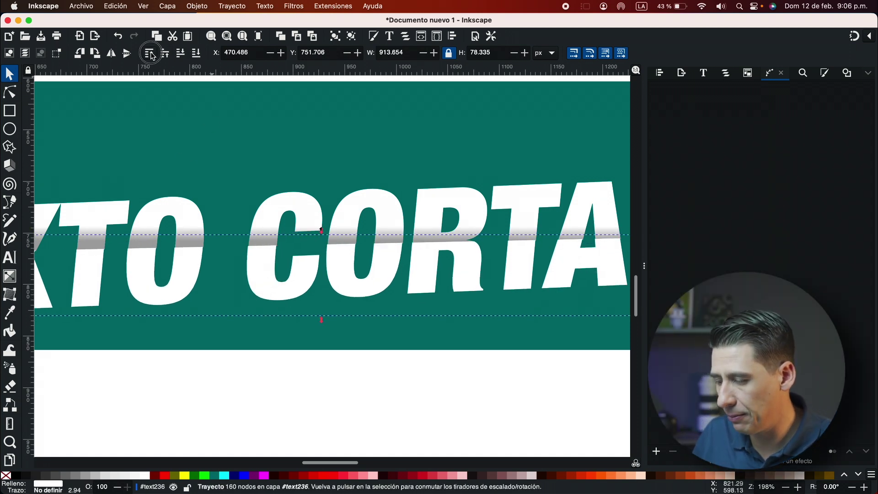
mouse_move(256, 274)
mouse_down()
mouse_move(261, 287)
mouse_move(254, 284)
mouse_up()
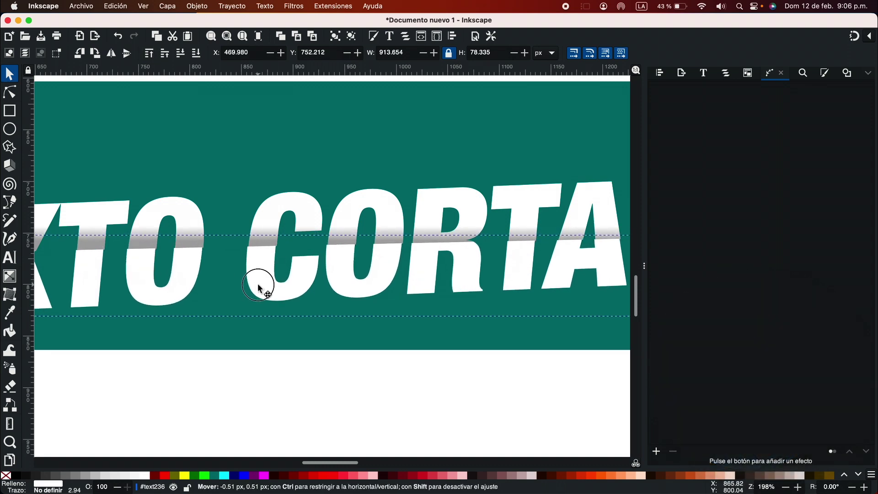
click(437, 402)
scroll(437, 396, down, 2)
scroll(438, 399, down, 3)
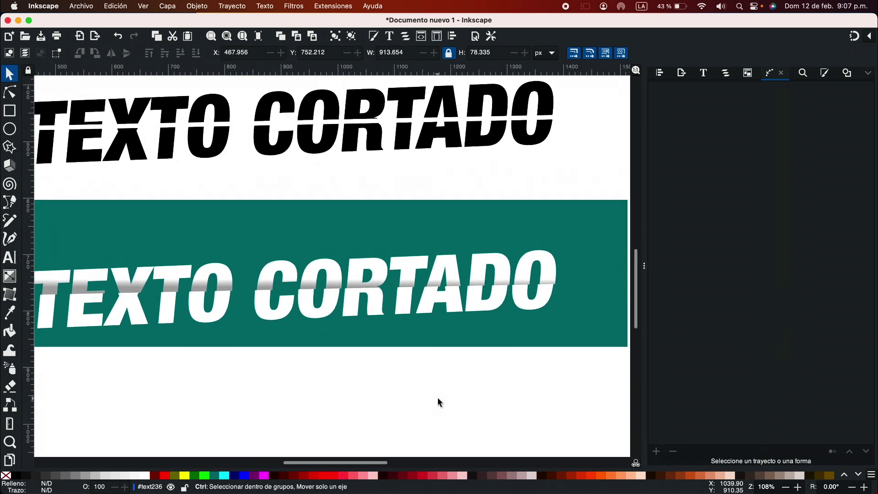